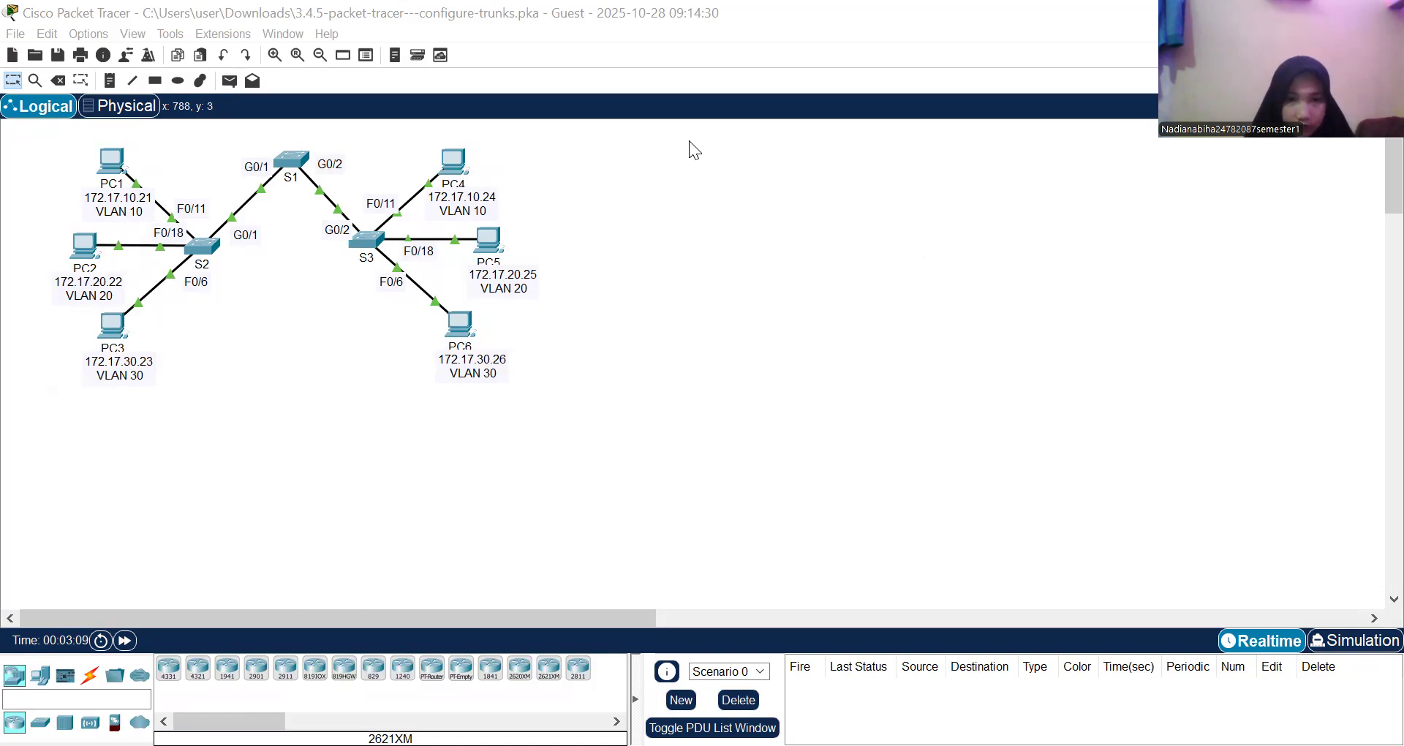
# Step: Bring up the command line of switch S1 and enter privileged EXEC mode with enable
pyautogui.hotkey('alt', 'Tab')
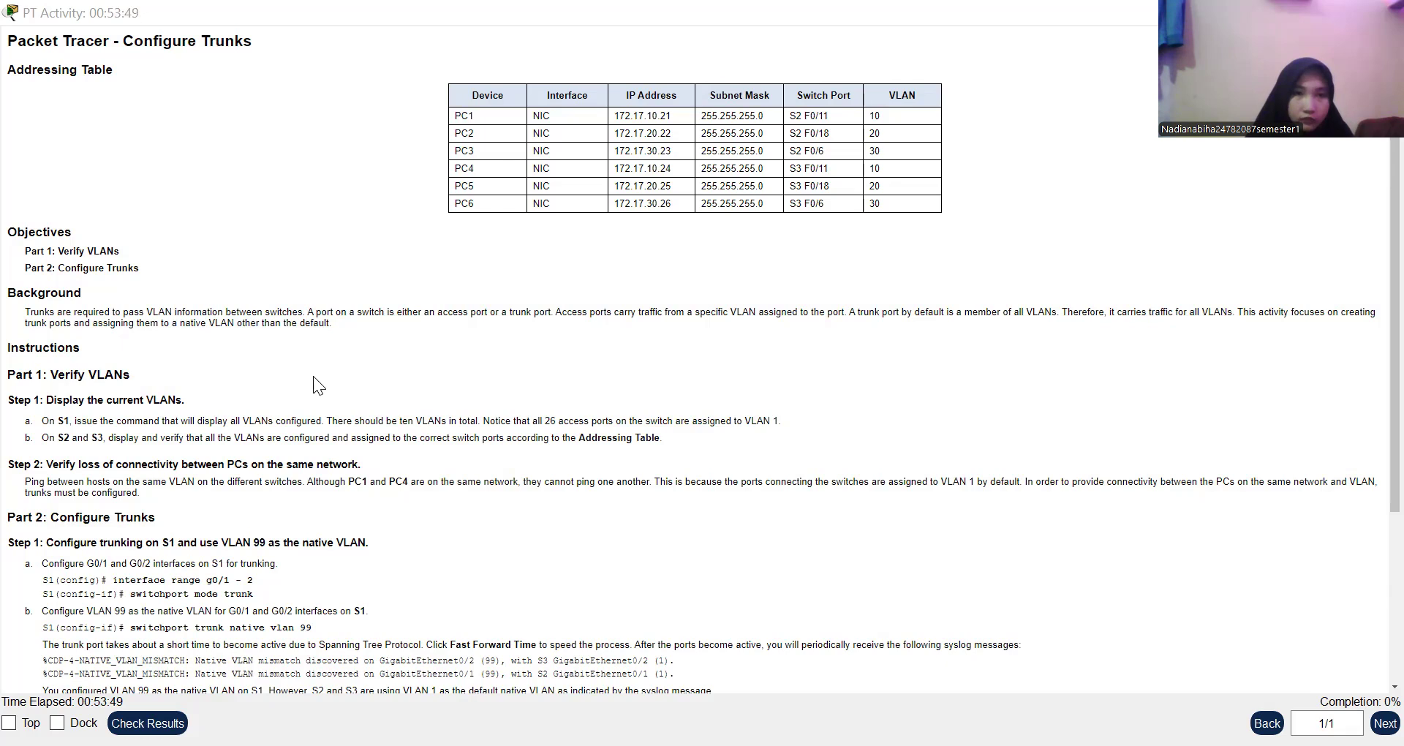
pyautogui.hotkey('alt', 'Tab')
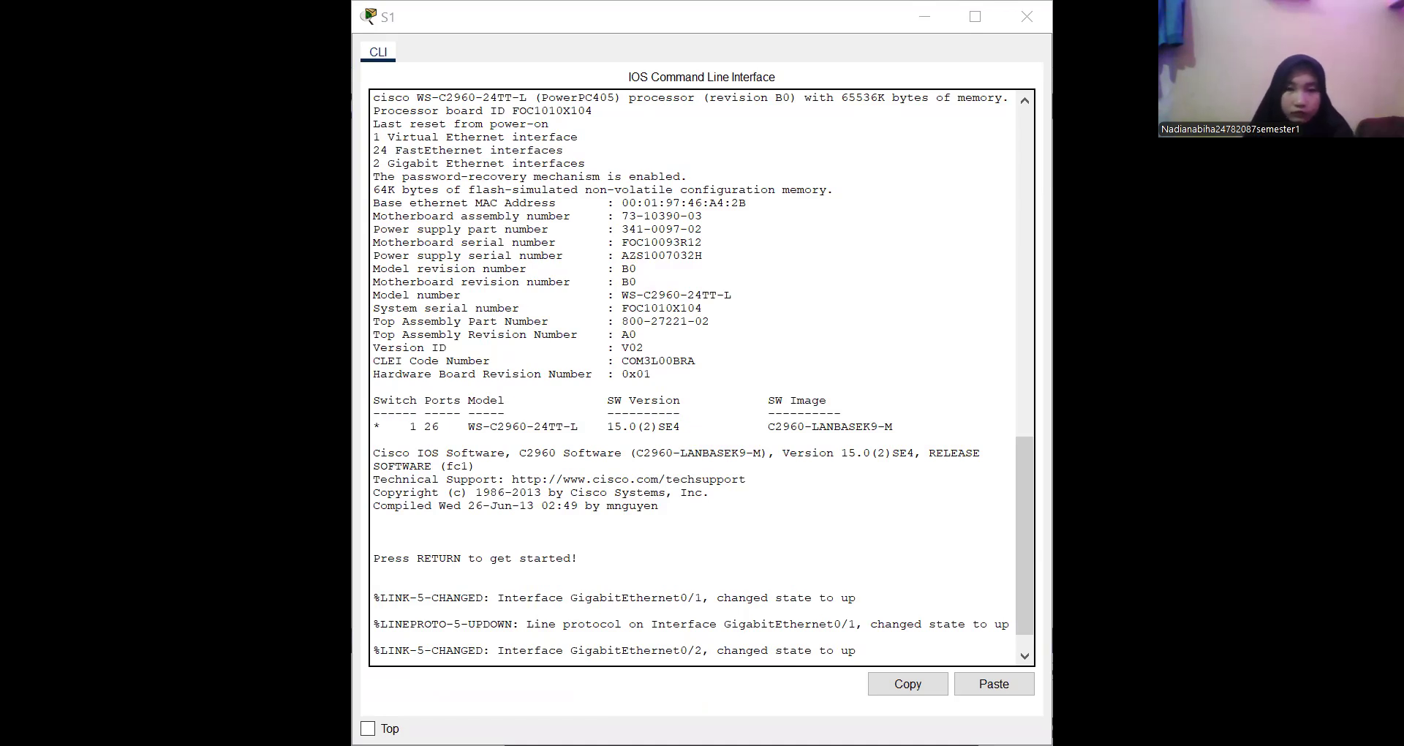
pyautogui.click(730, 592)
pyautogui.press('Return')
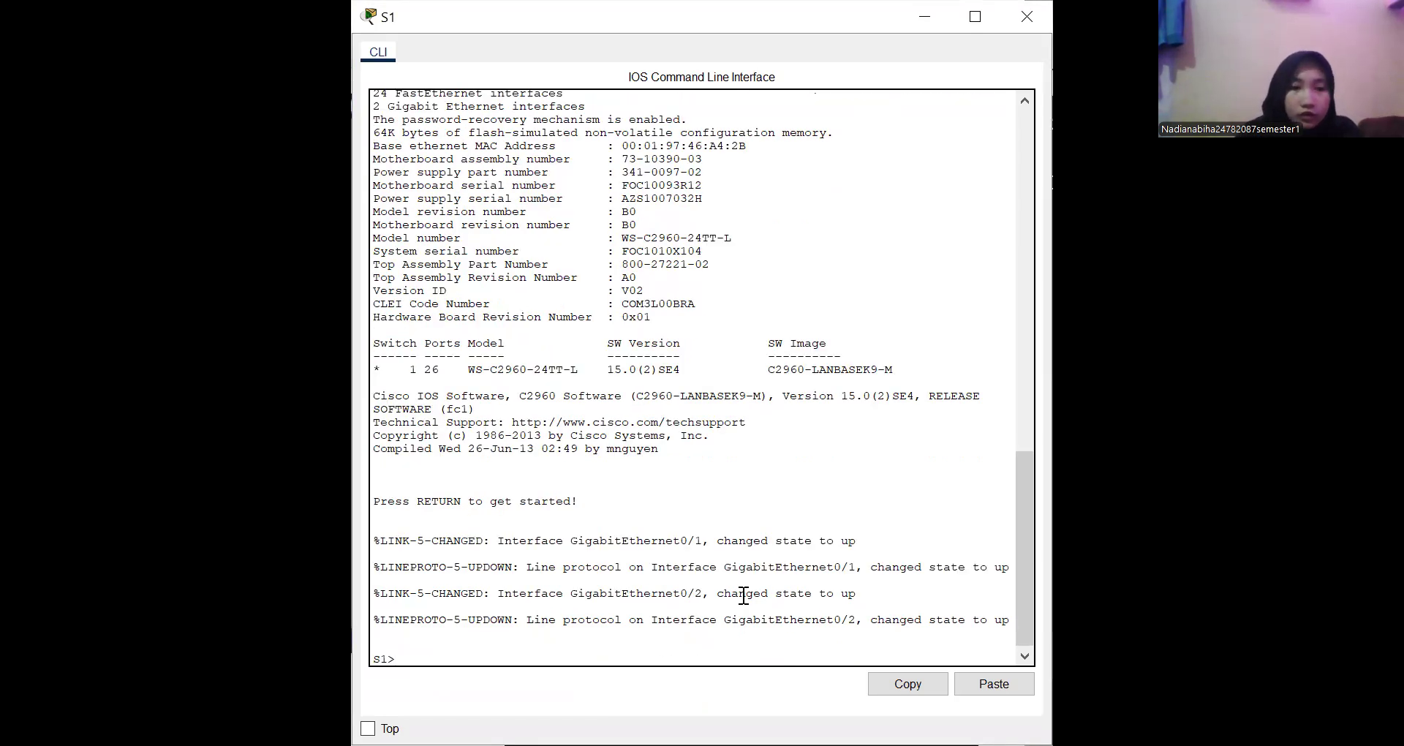
pyautogui.write('en')
pyautogui.press('Tab')
pyautogui.press('Return')
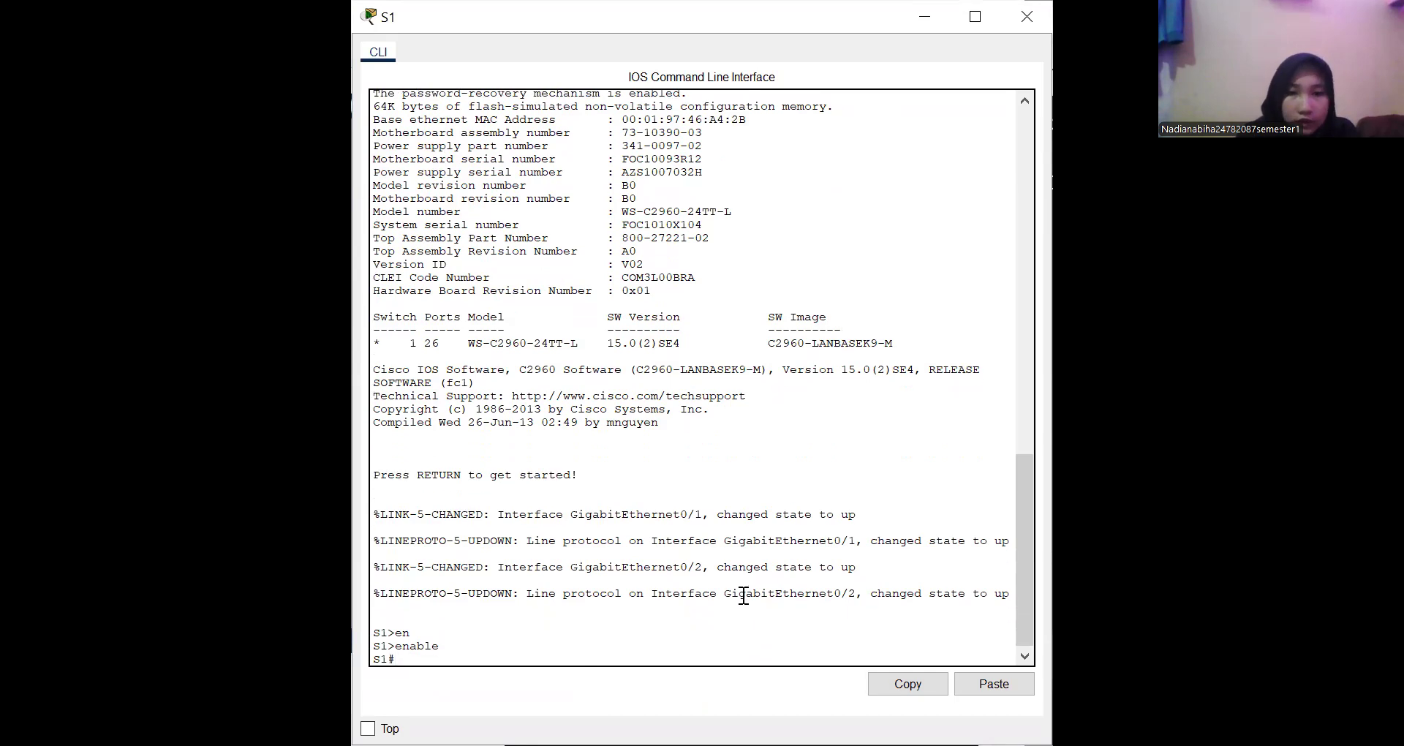
# Step: List the VLANs and their port assignments on S1 with show vlan brief
pyautogui.write('show')
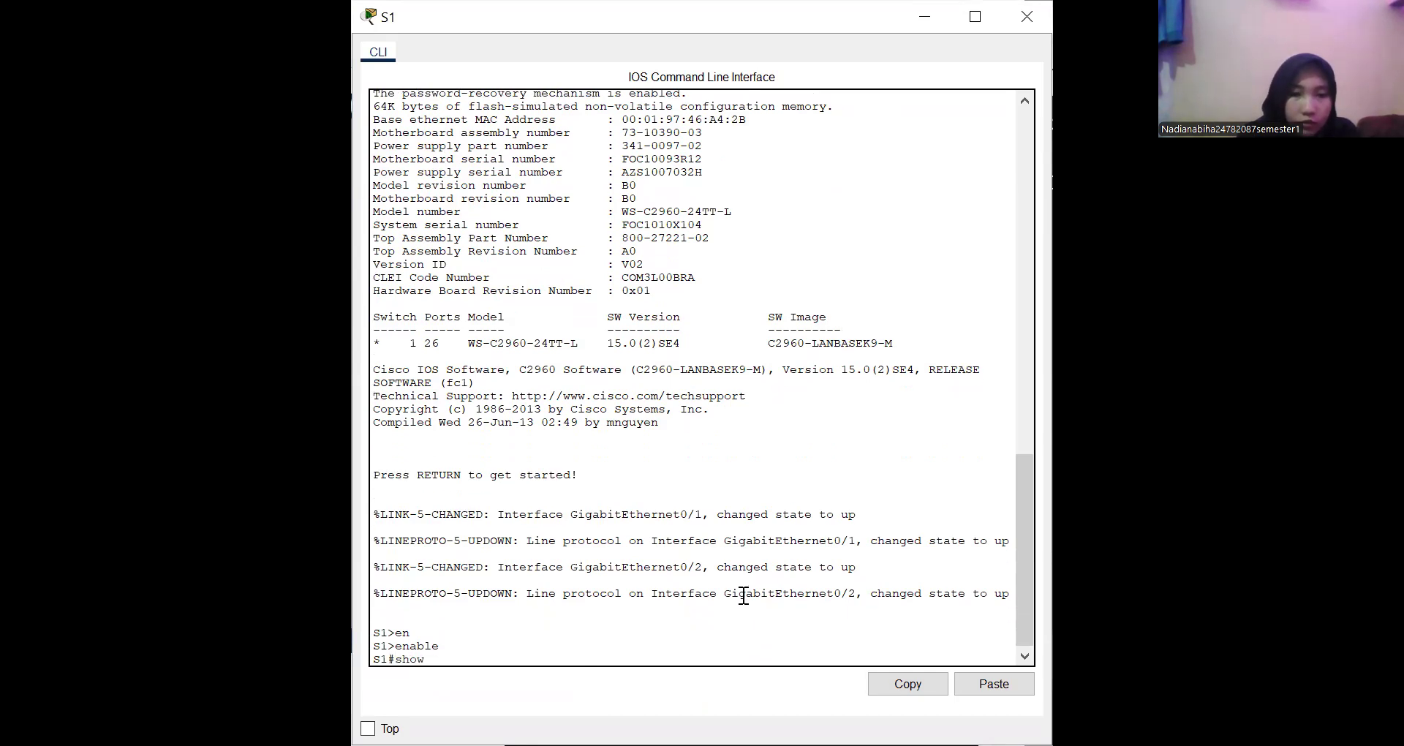
pyautogui.write(' vl')
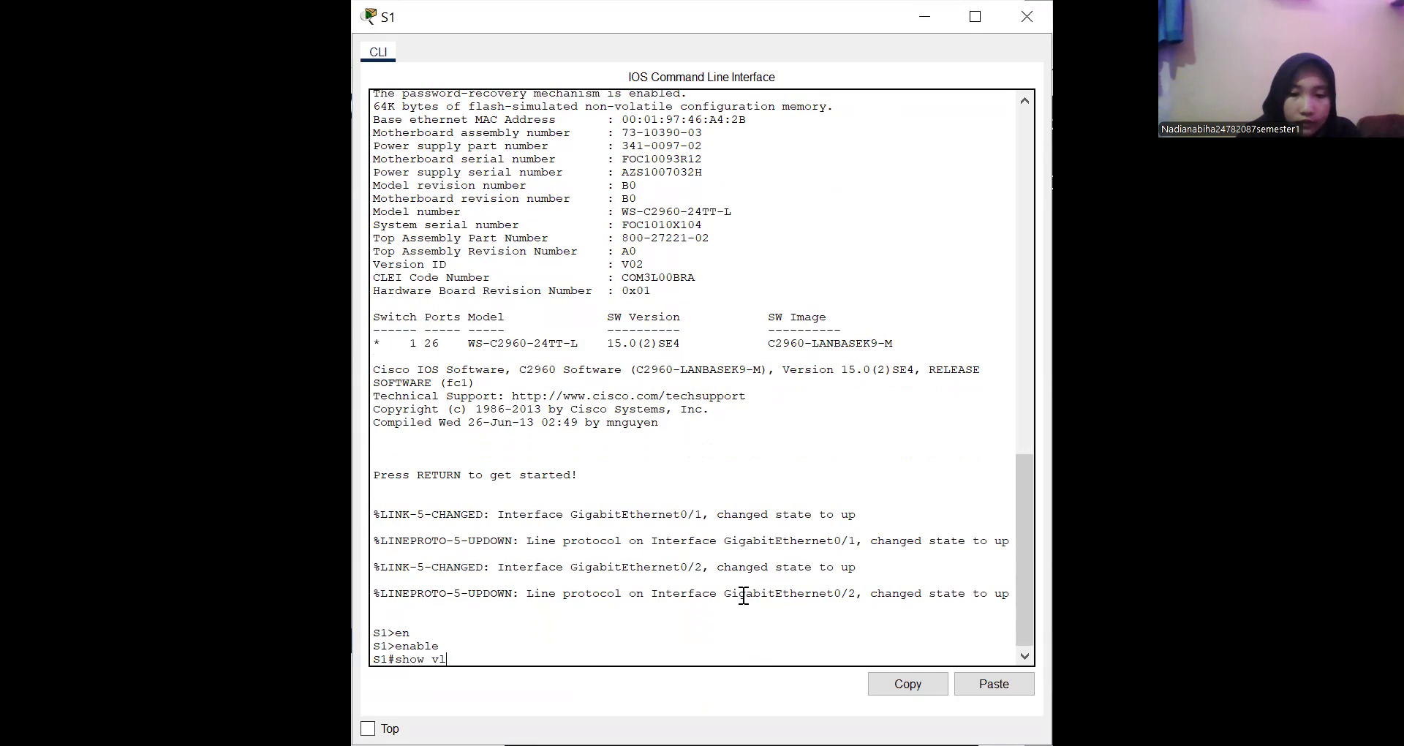
pyautogui.write('an brief')
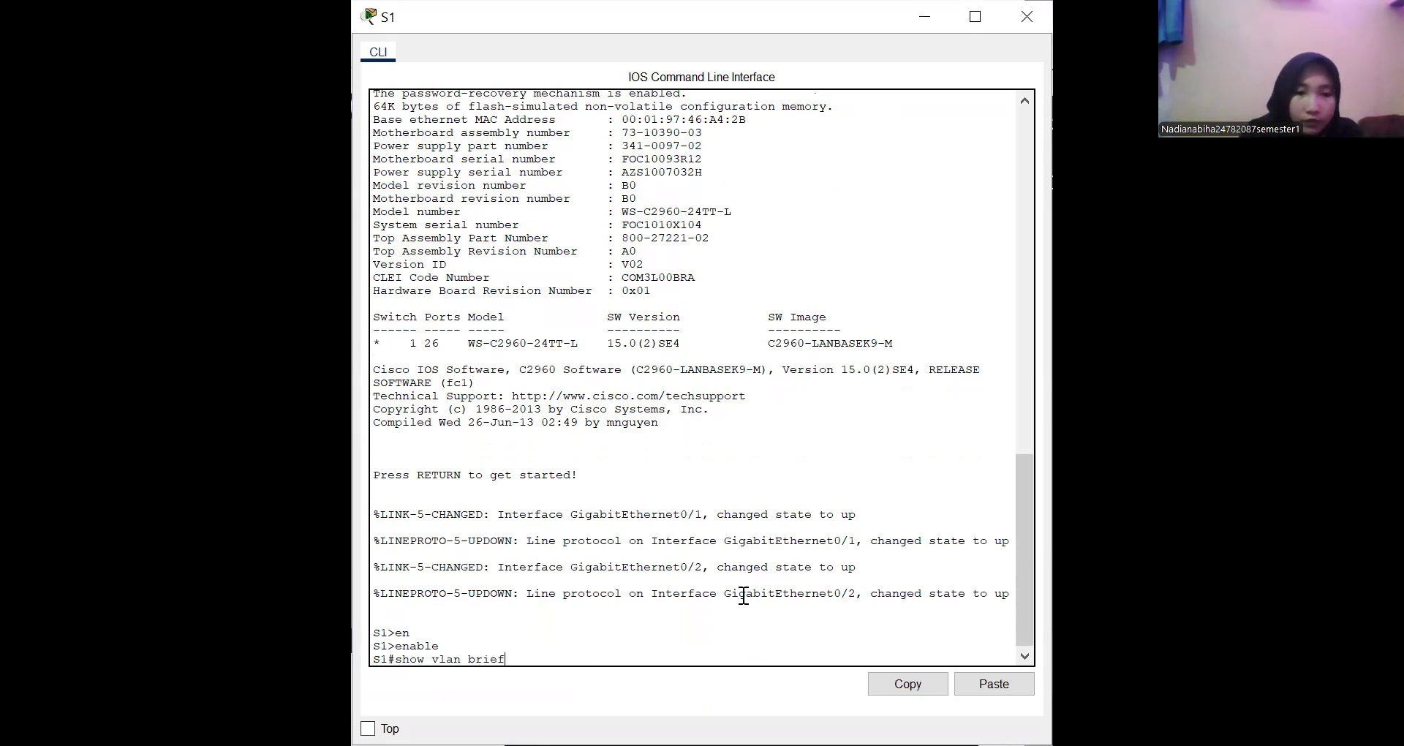
pyautogui.press('Return')
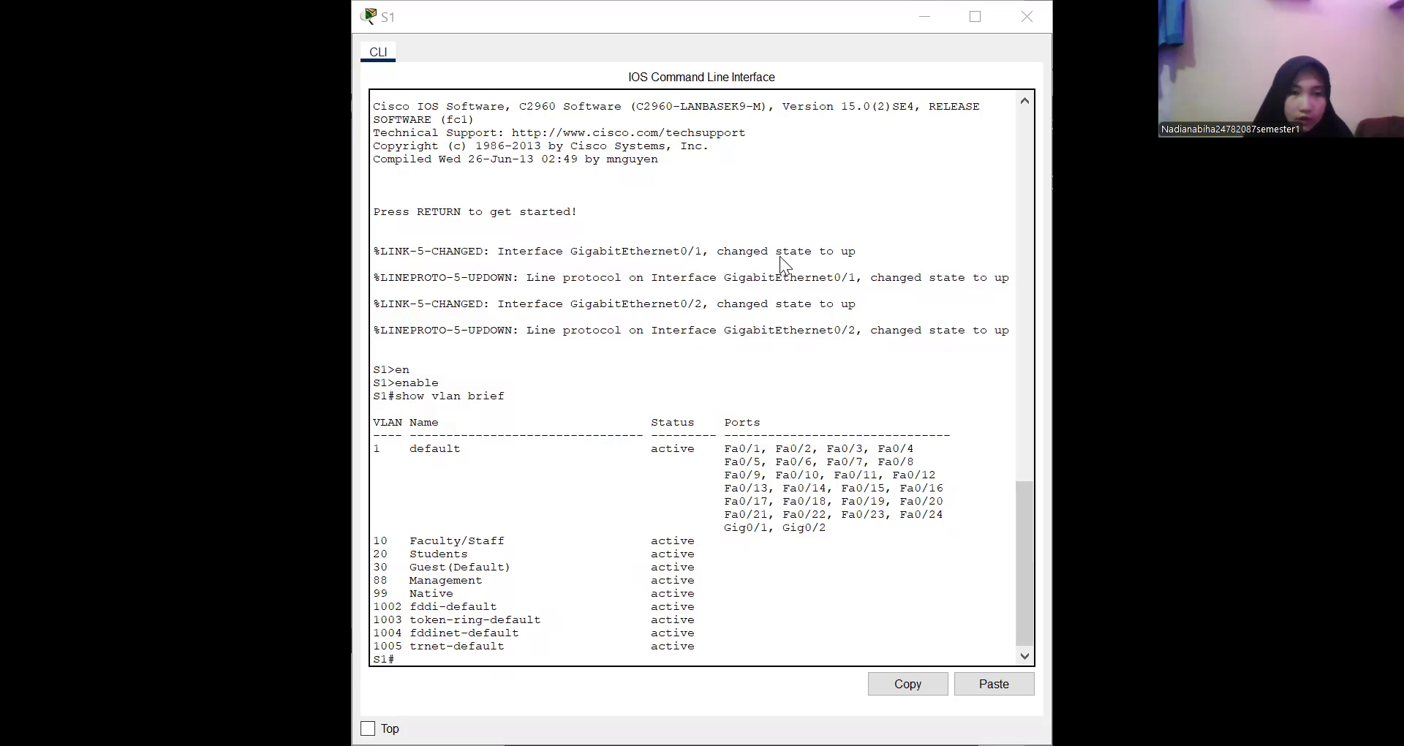
# Step: Switch to the S2 command line and enter privileged EXEC mode with enable
pyautogui.hotkey('alt', 'Tab')
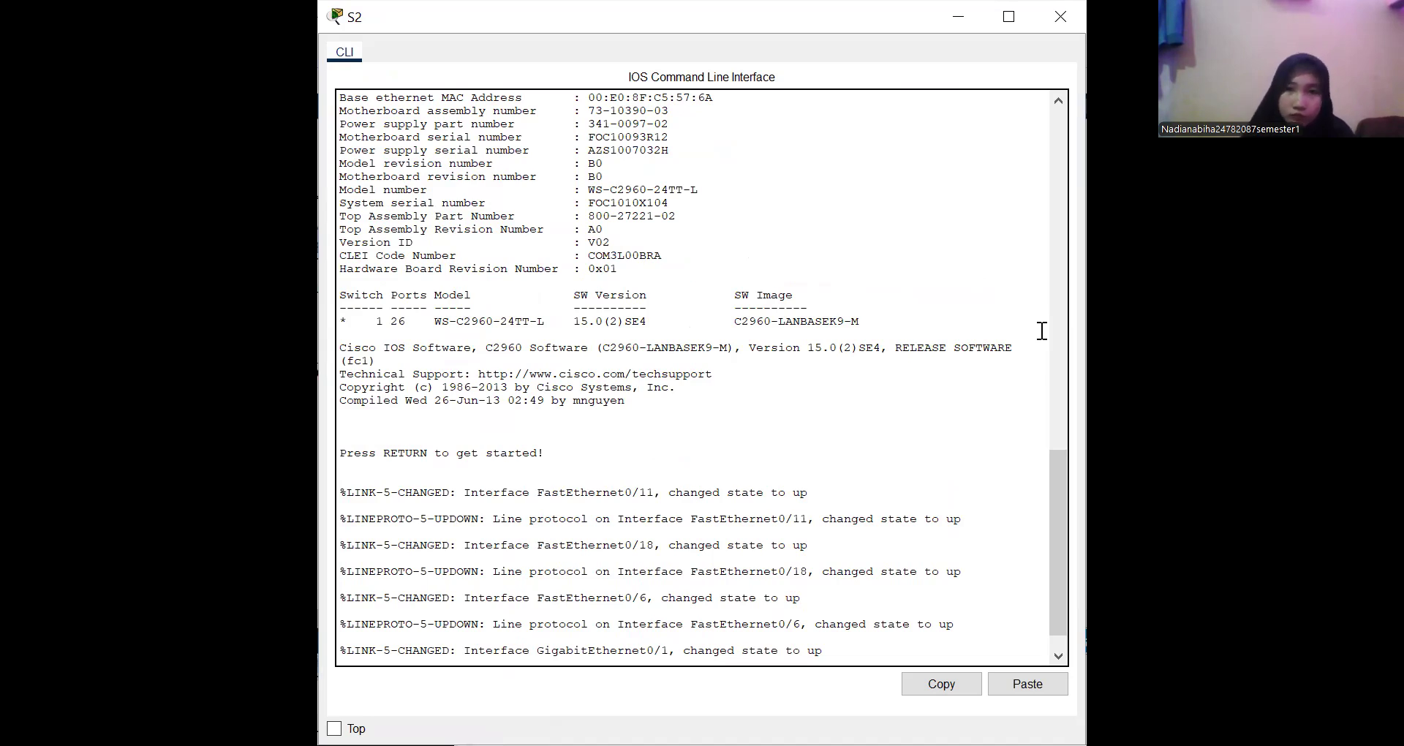
pyautogui.press('super+Left')
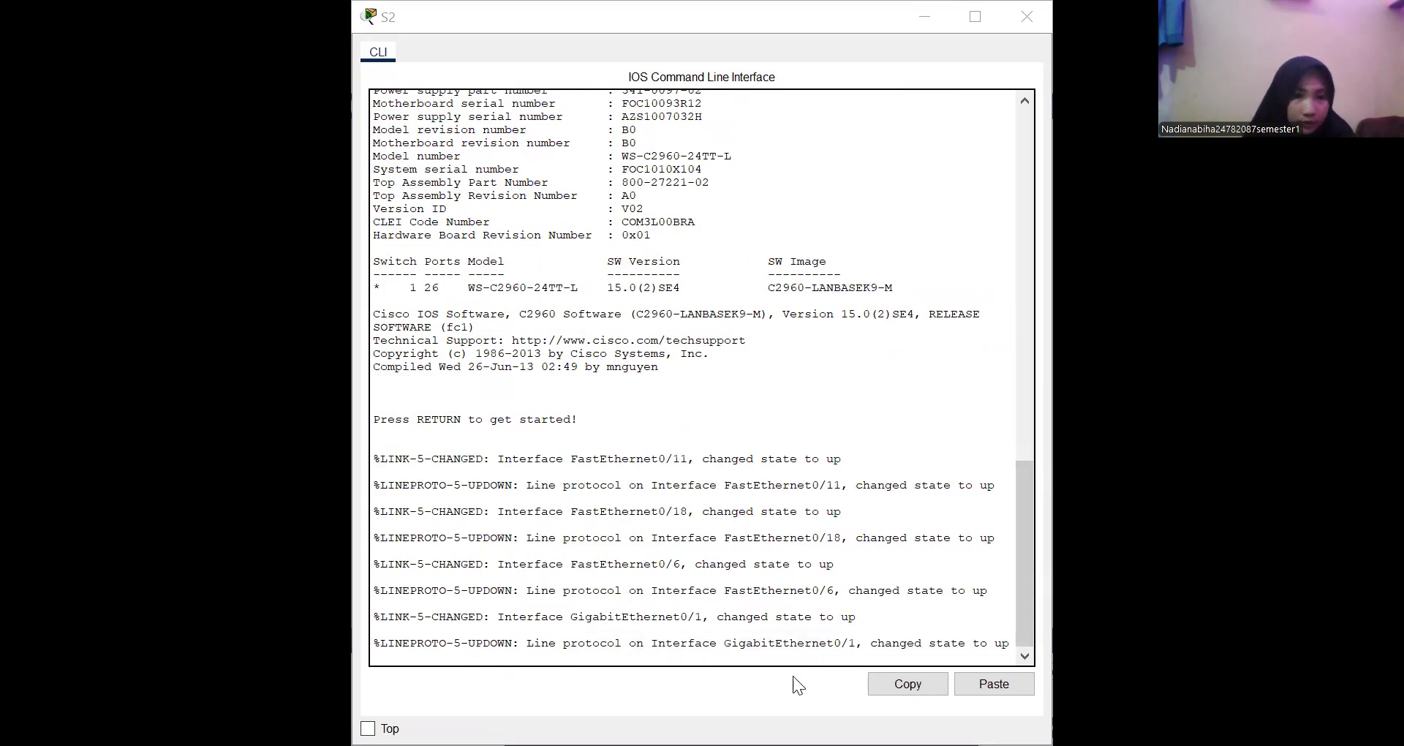
pyautogui.click(849, 617)
pyautogui.press('Return')
pyautogui.write('en')
pyautogui.press('Tab')
pyautogui.press('Return')
# Step: List the VLANs and their port assignments on S2 with show vlan brief
pyautogui.write('show vlan bri')
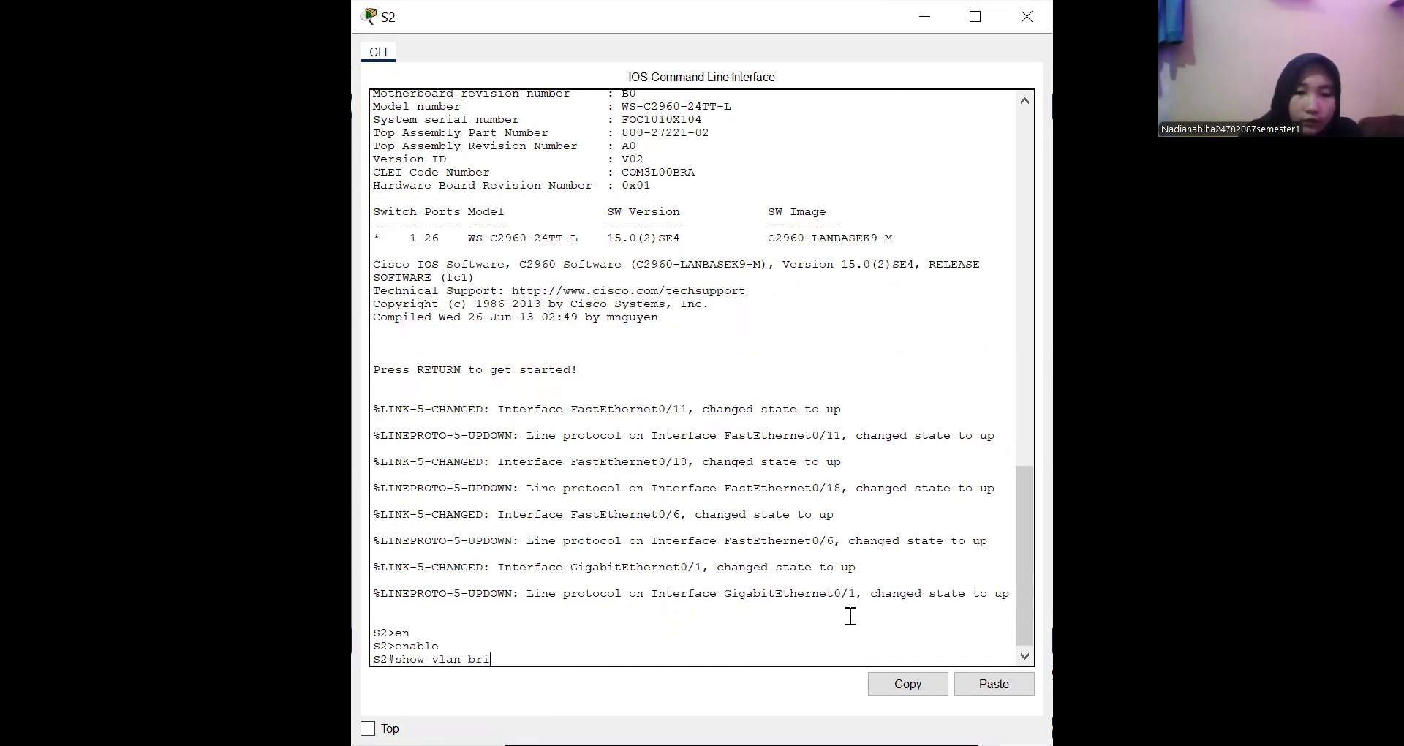
pyautogui.press('Tab')
pyautogui.press('Return')
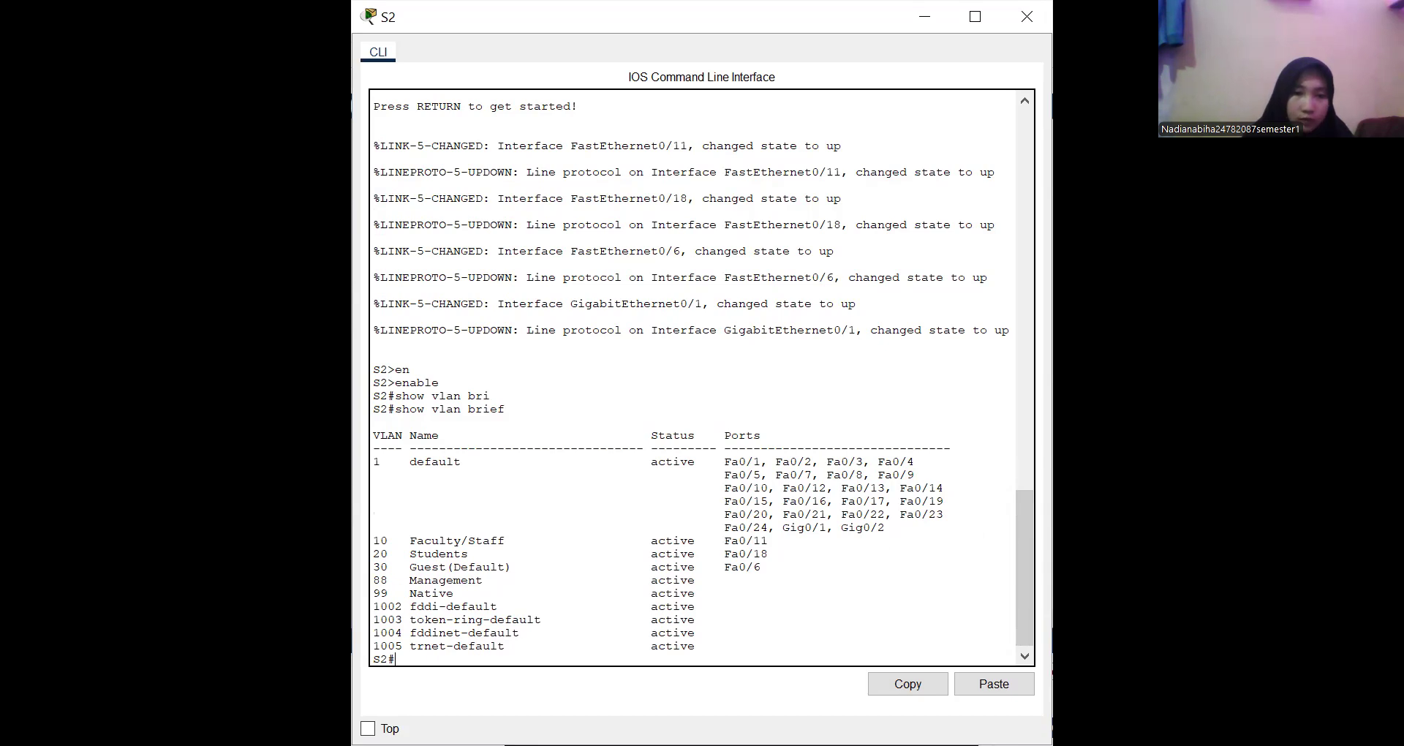
# Step: Return to the S1 command line and enter configuration mode for interface range g0/1 - 2
pyautogui.click(867, 648)
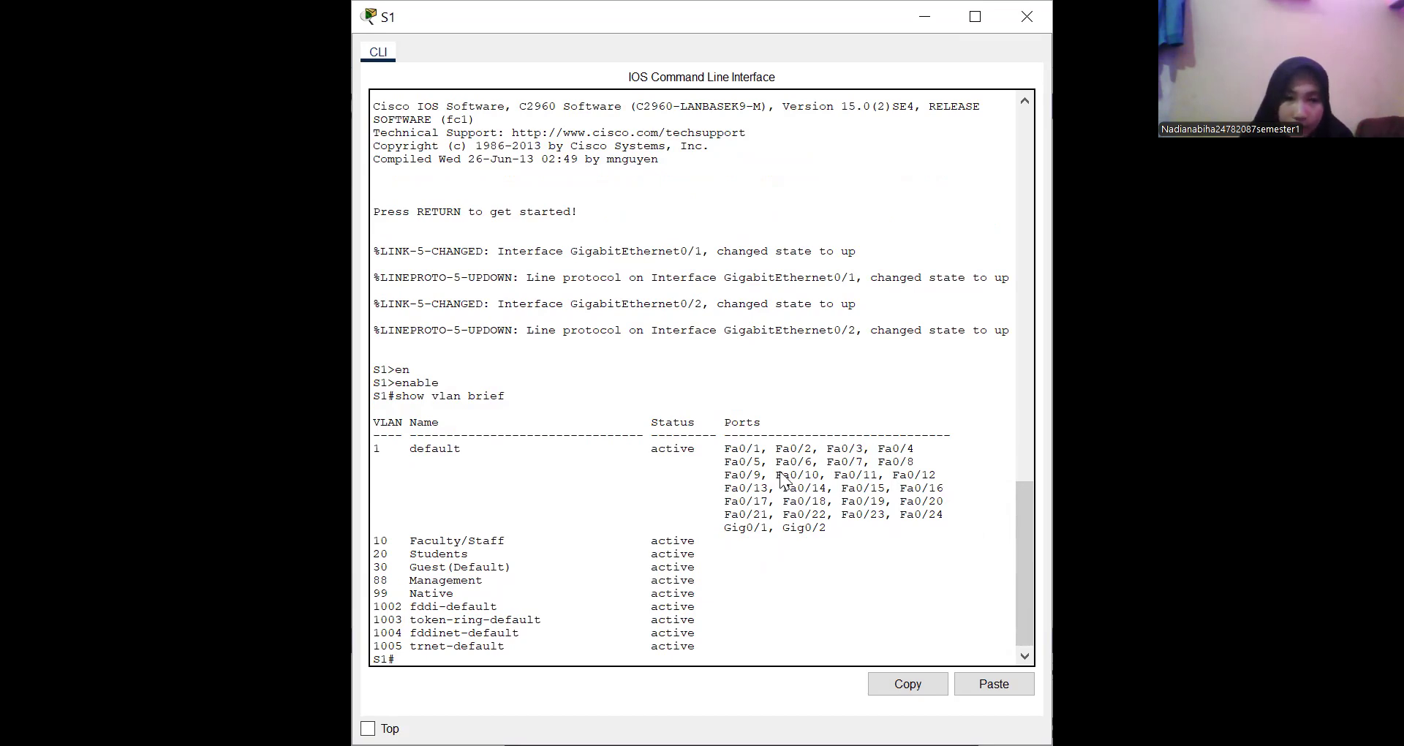
pyautogui.write('c')
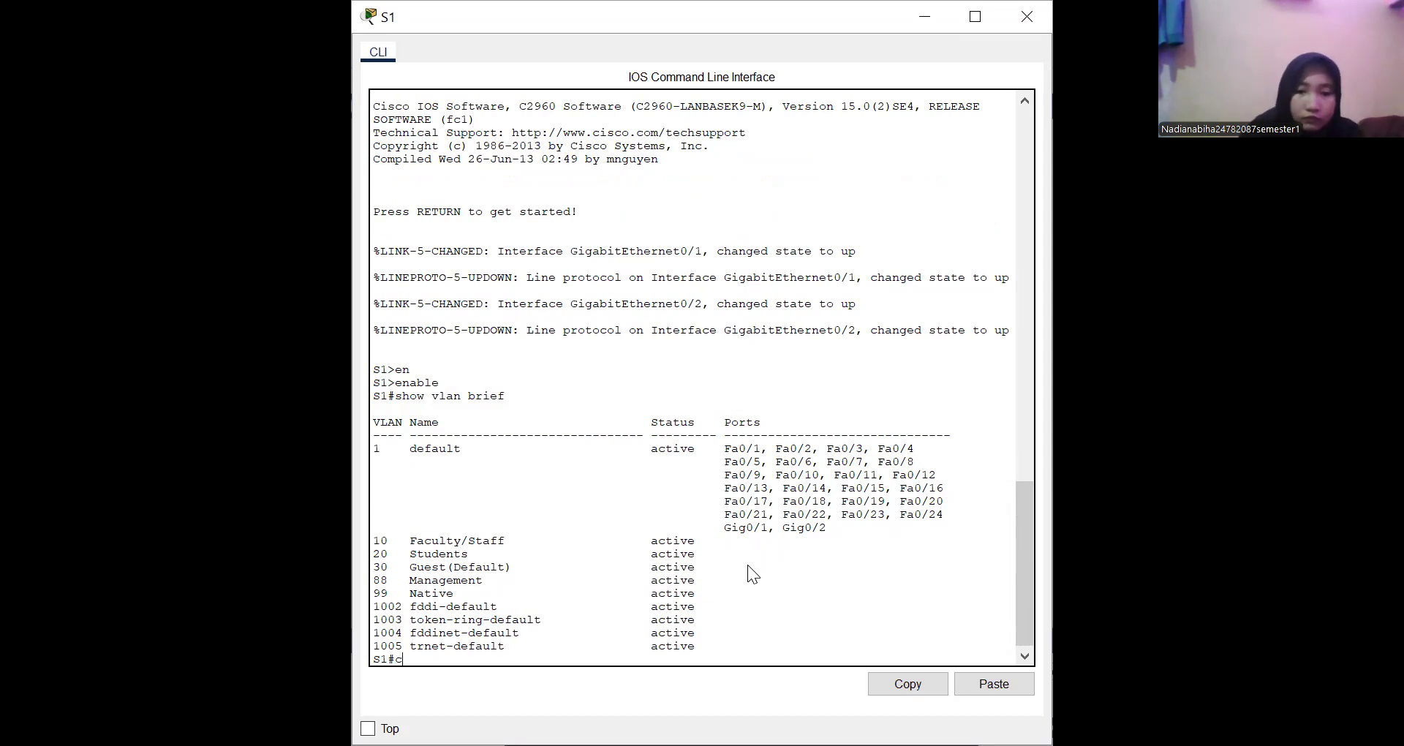
pyautogui.write('onf t')
pyautogui.press('Return')
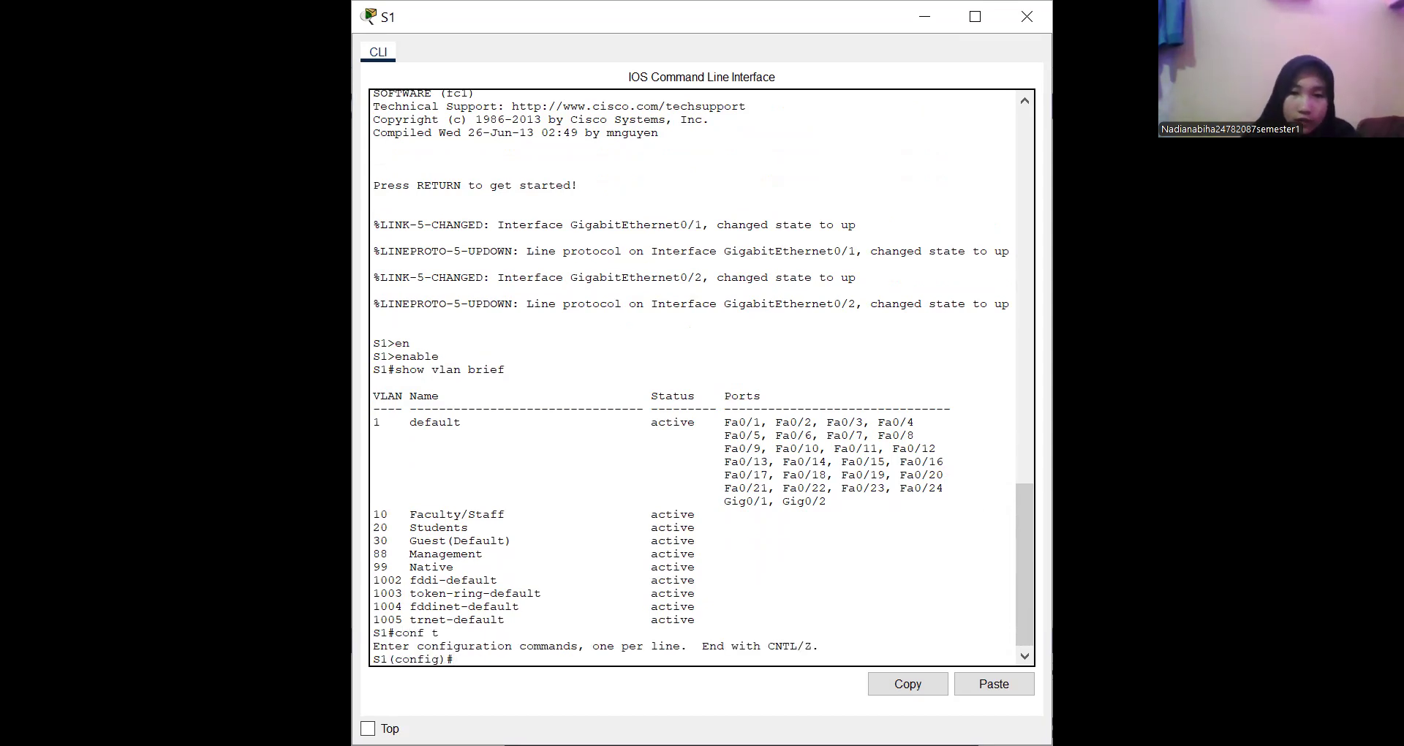
pyautogui.write('in')
pyautogui.press('Tab')
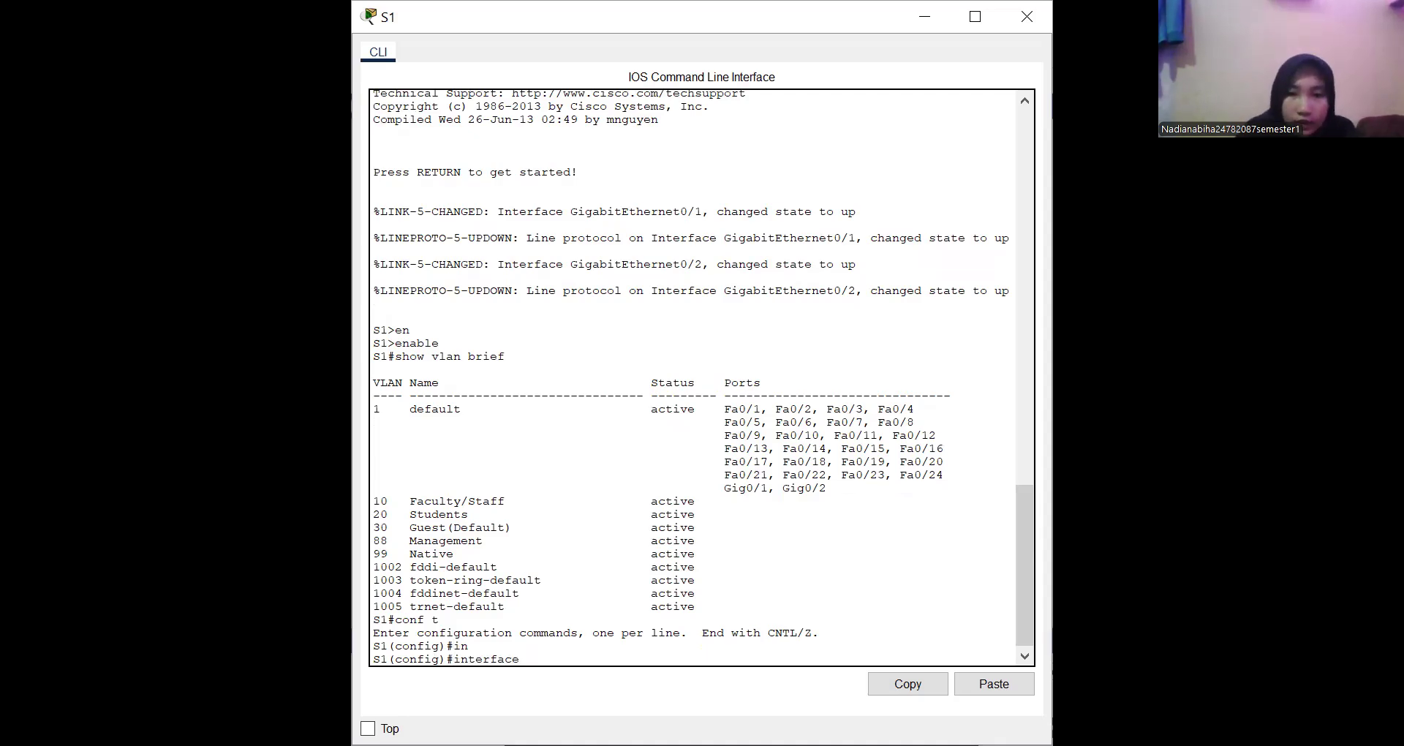
pyautogui.write('ra')
pyautogui.press('Tab')
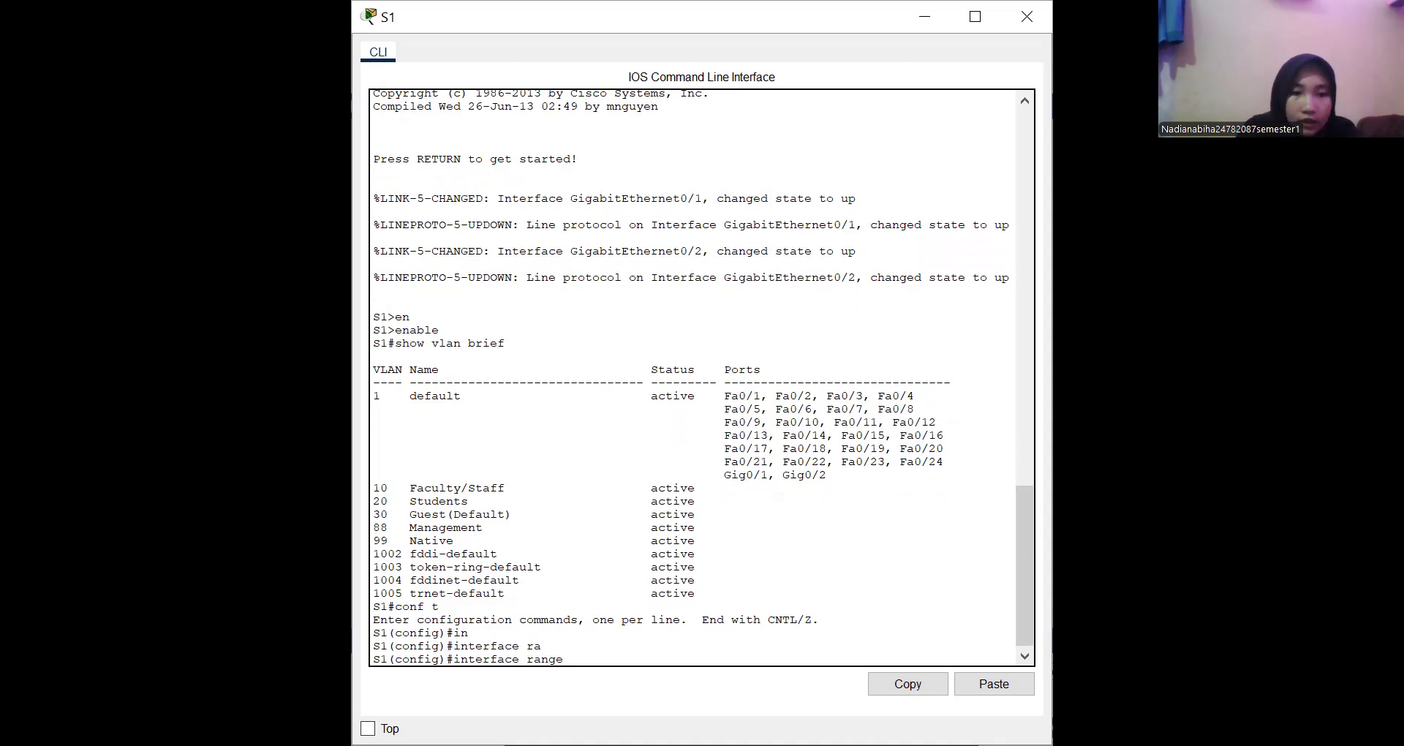
pyautogui.write('g0/1')
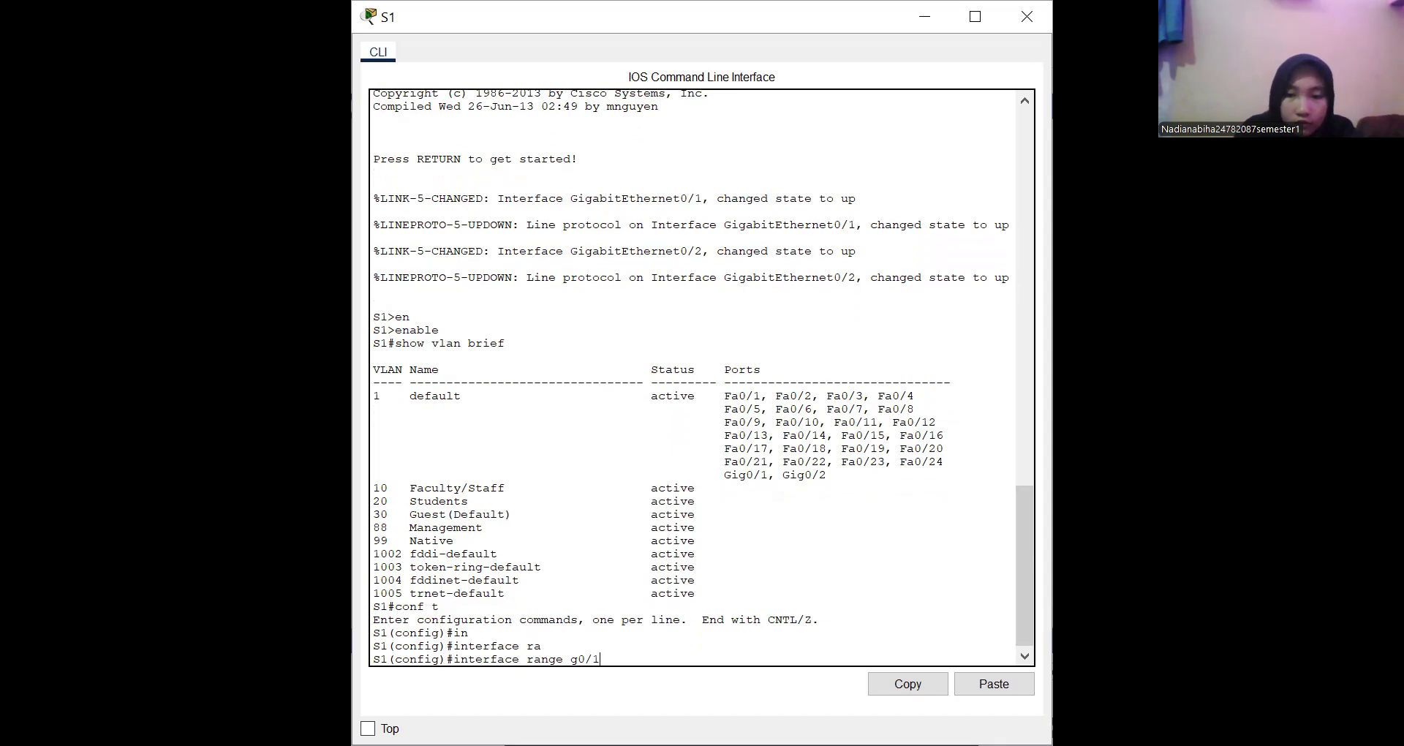
pyautogui.write(' - 2')
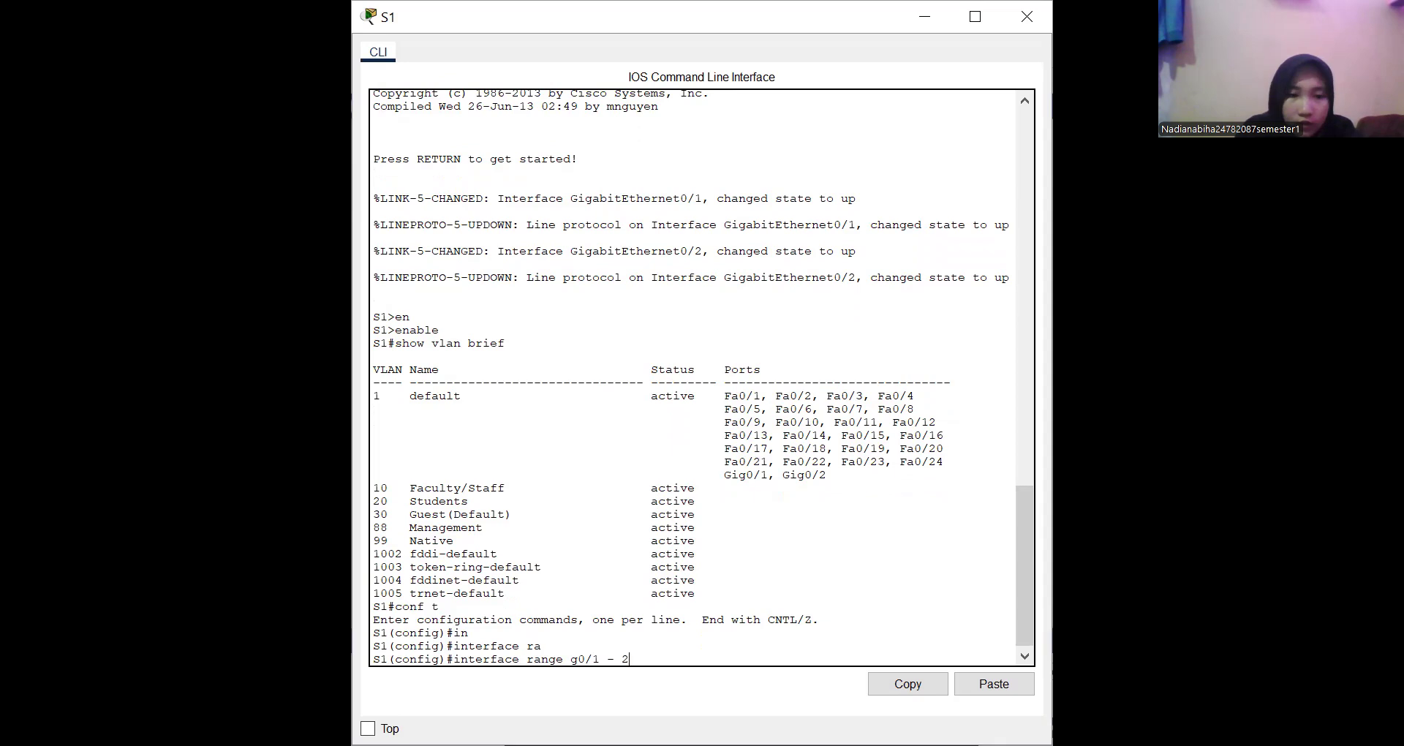
pyautogui.press('Return')
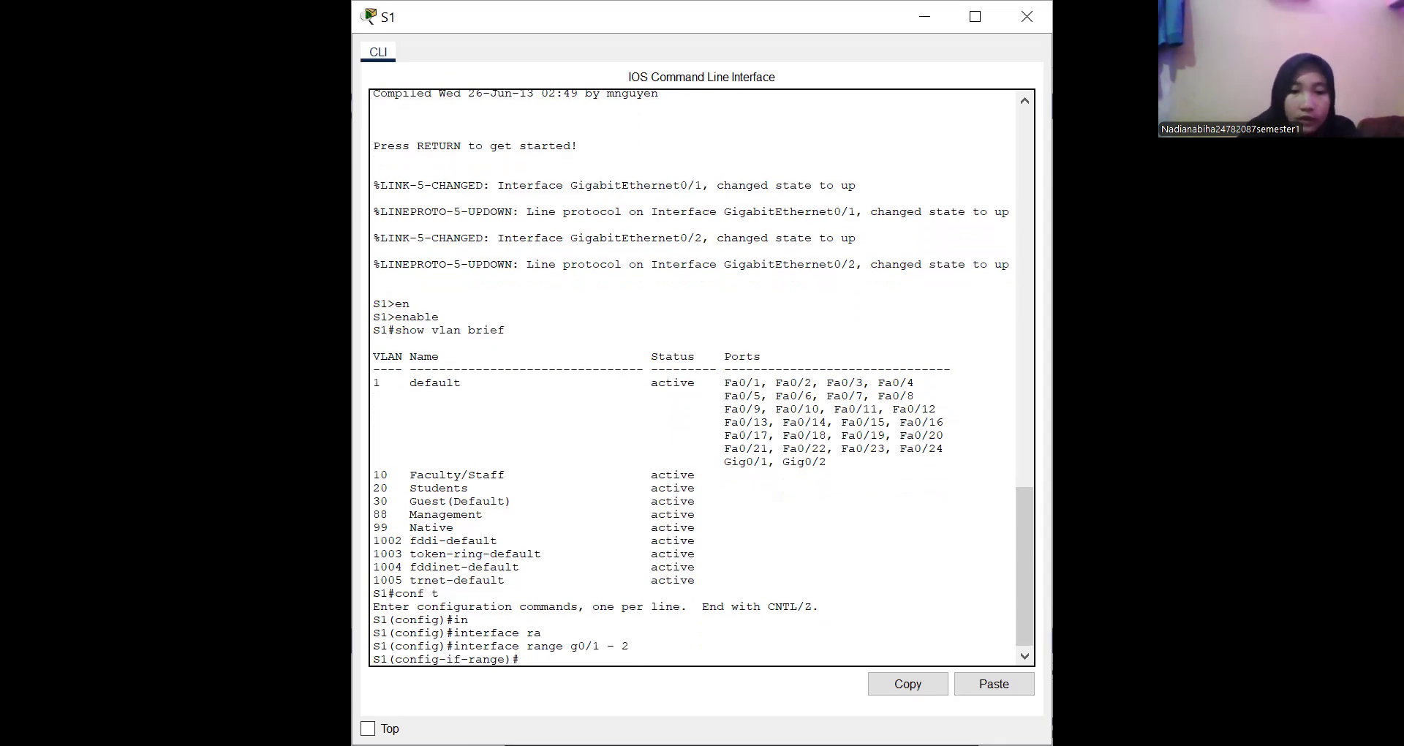
# Step: Set the selected interface range on S1 to trunking with switchport mode trunk
pyautogui.write('sw')
pyautogui.press('Tab')
pyautogui.write('mi')
pyautogui.press('Tab')
pyautogui.press('BackSpace')
pyautogui.write('p')
pyautogui.press('BackSpace')
pyautogui.write('o')
pyautogui.press('Tab')
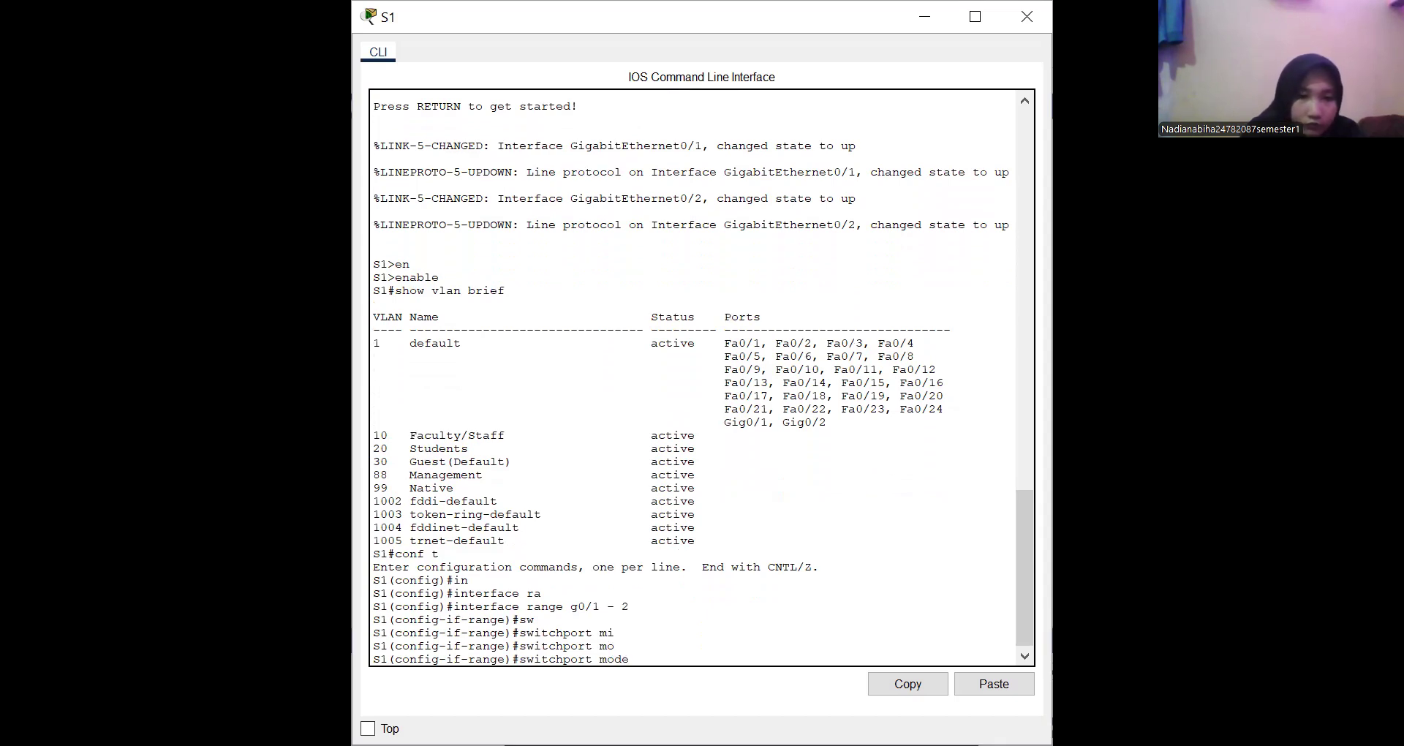
pyautogui.write('tr')
pyautogui.press('Tab')
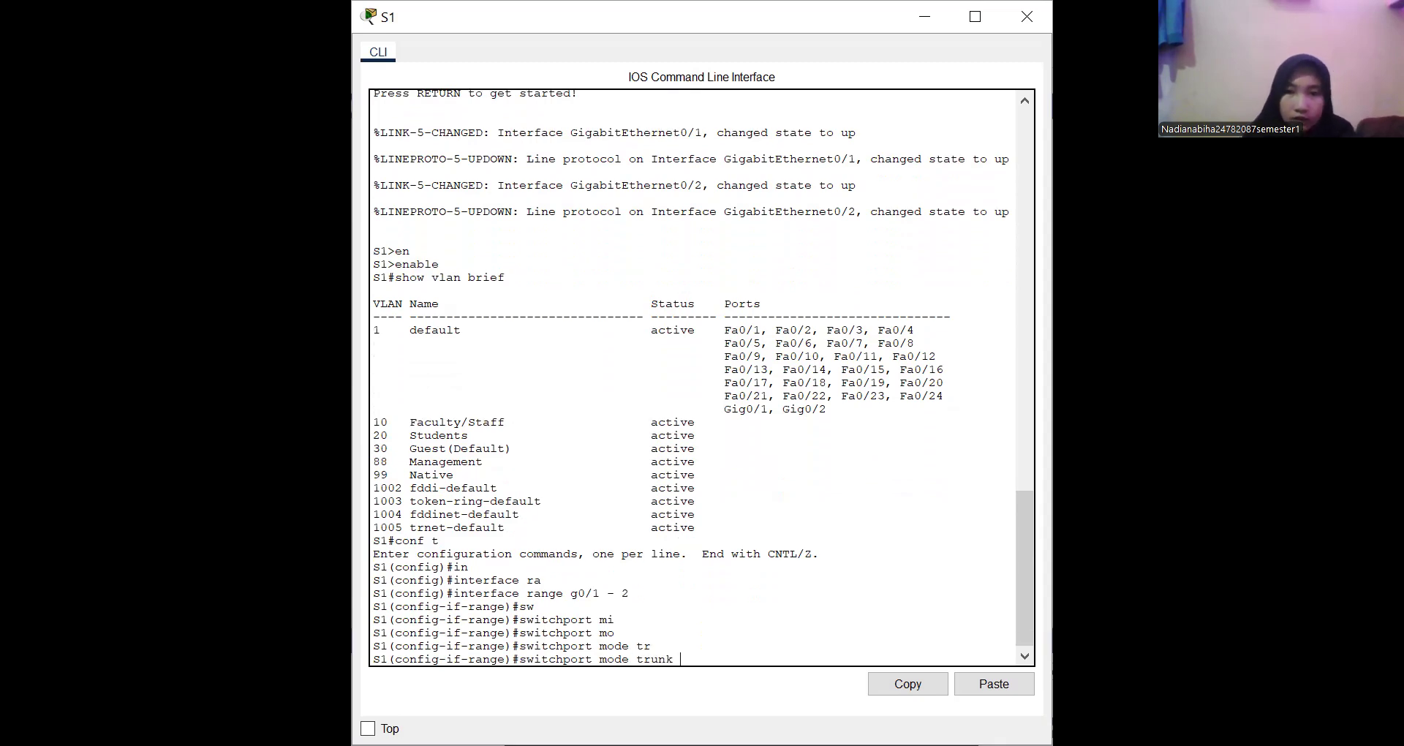
pyautogui.scroll(-1, 897, 492)
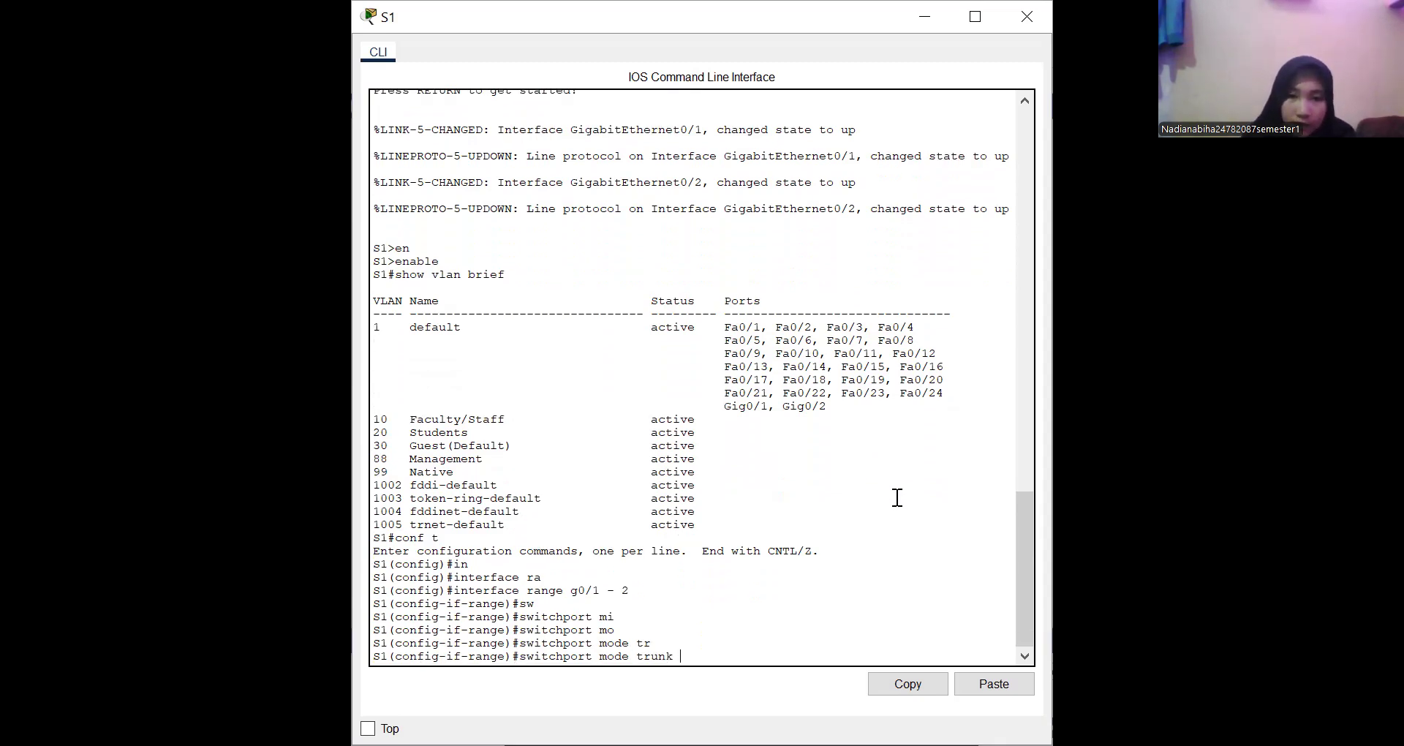
pyautogui.press('Return')
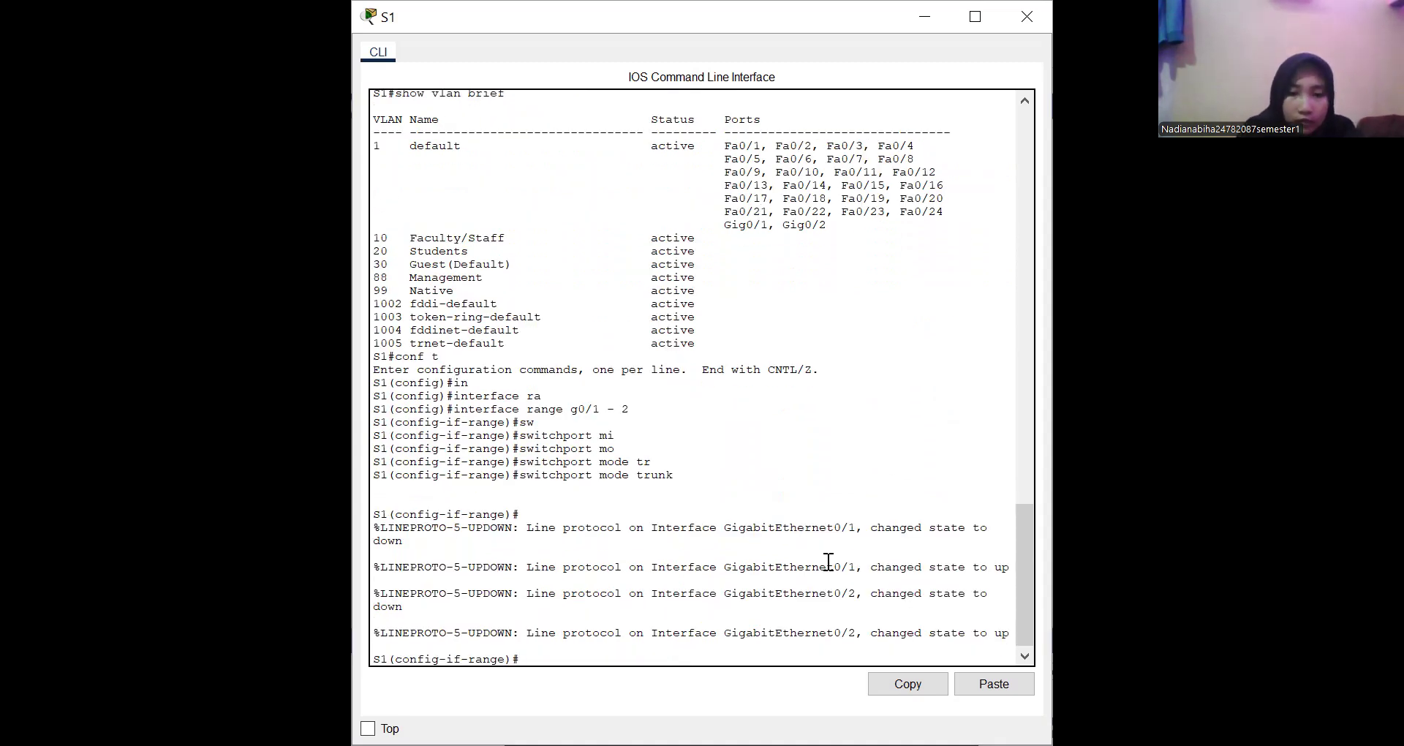
# Step: Assign VLAN 99 as the native VLAN of the S1 trunk ports with switchport trunk native vlan 99
pyautogui.write('sw')
pyautogui.press('Tab')
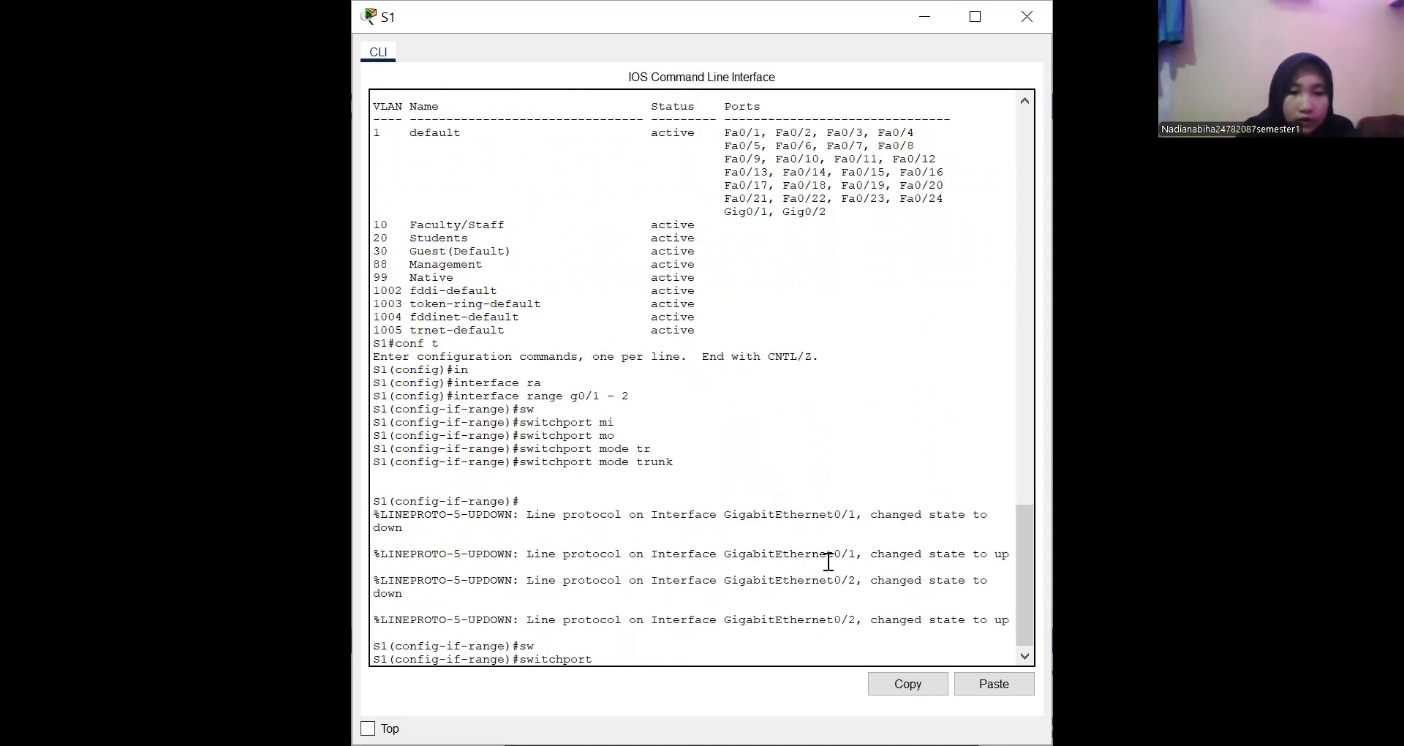
pyautogui.write('t')
pyautogui.press('Tab')
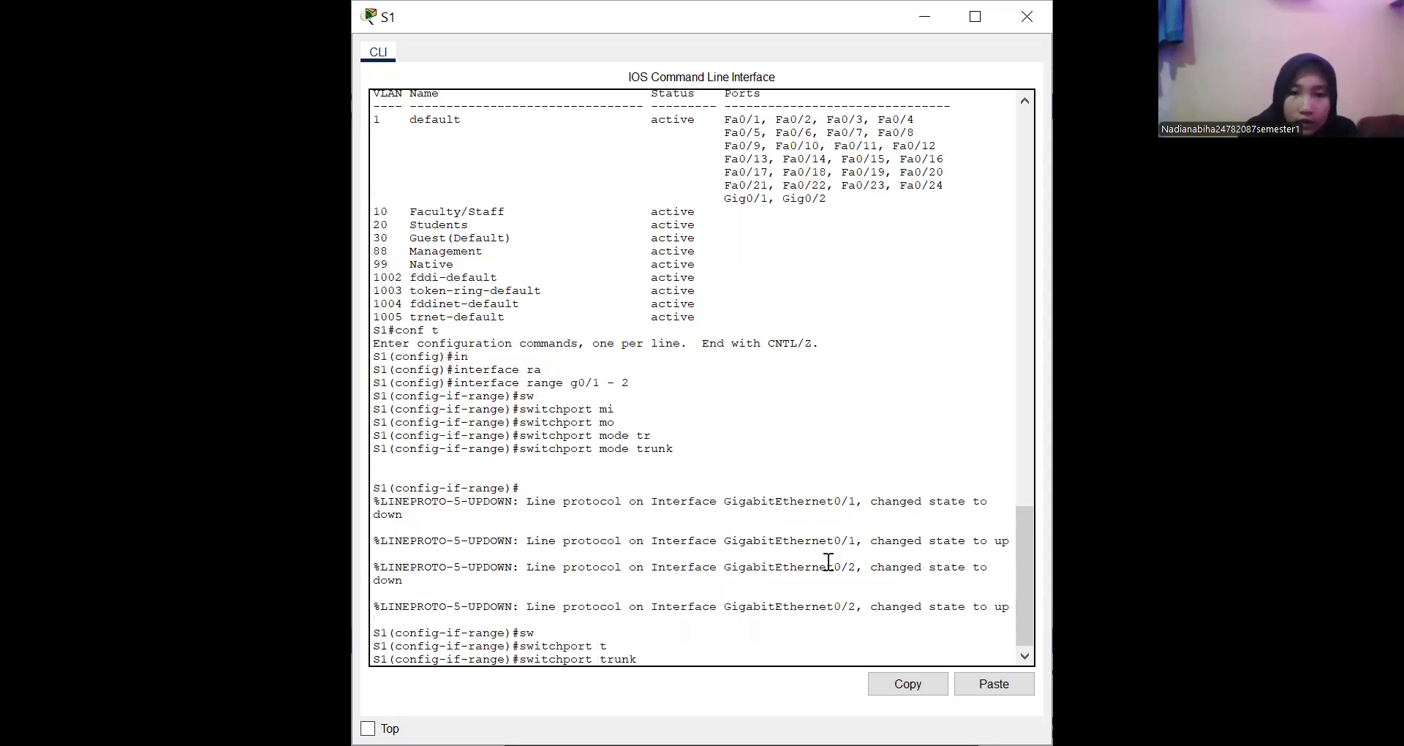
pyautogui.write('n')
pyautogui.press('Tab')
pyautogui.write('t')
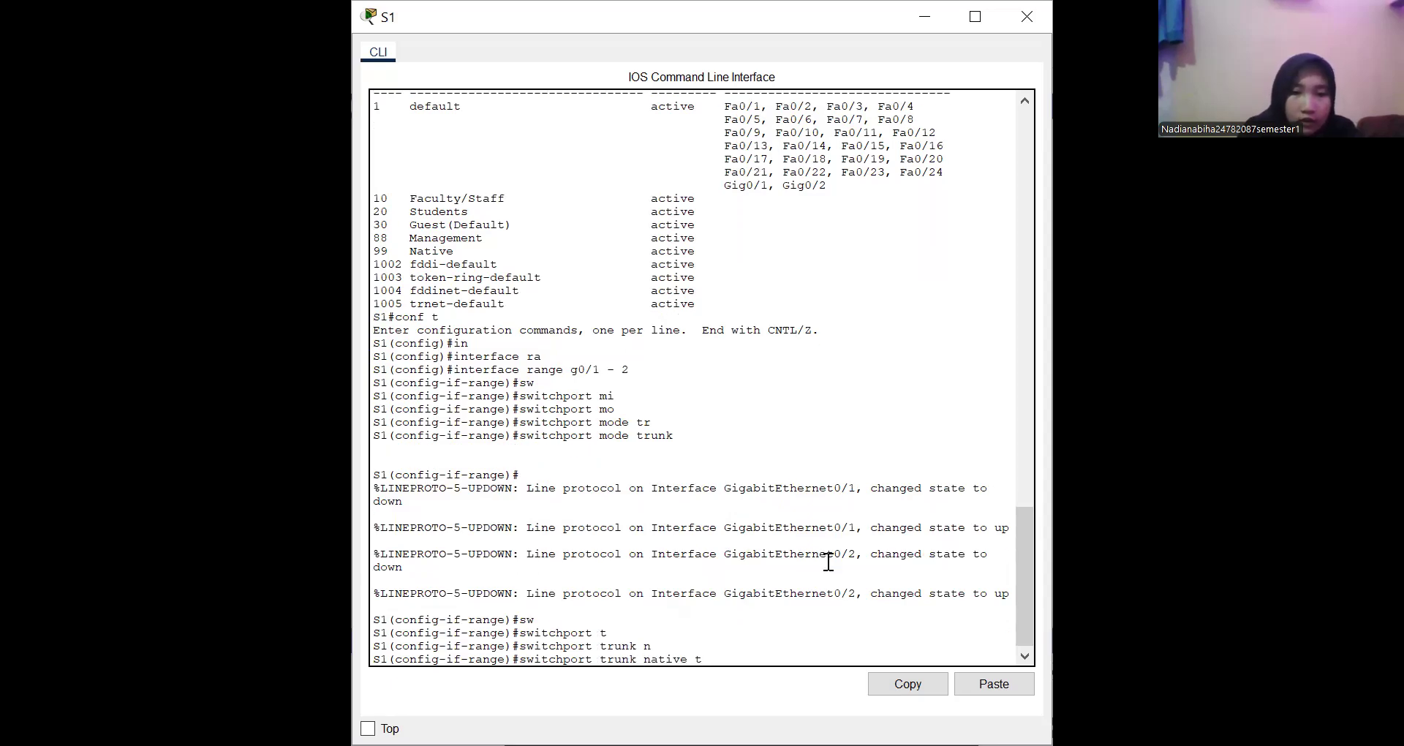
pyautogui.write('\\')
pyautogui.press('BackSpace')
pyautogui.press('BackSpace')
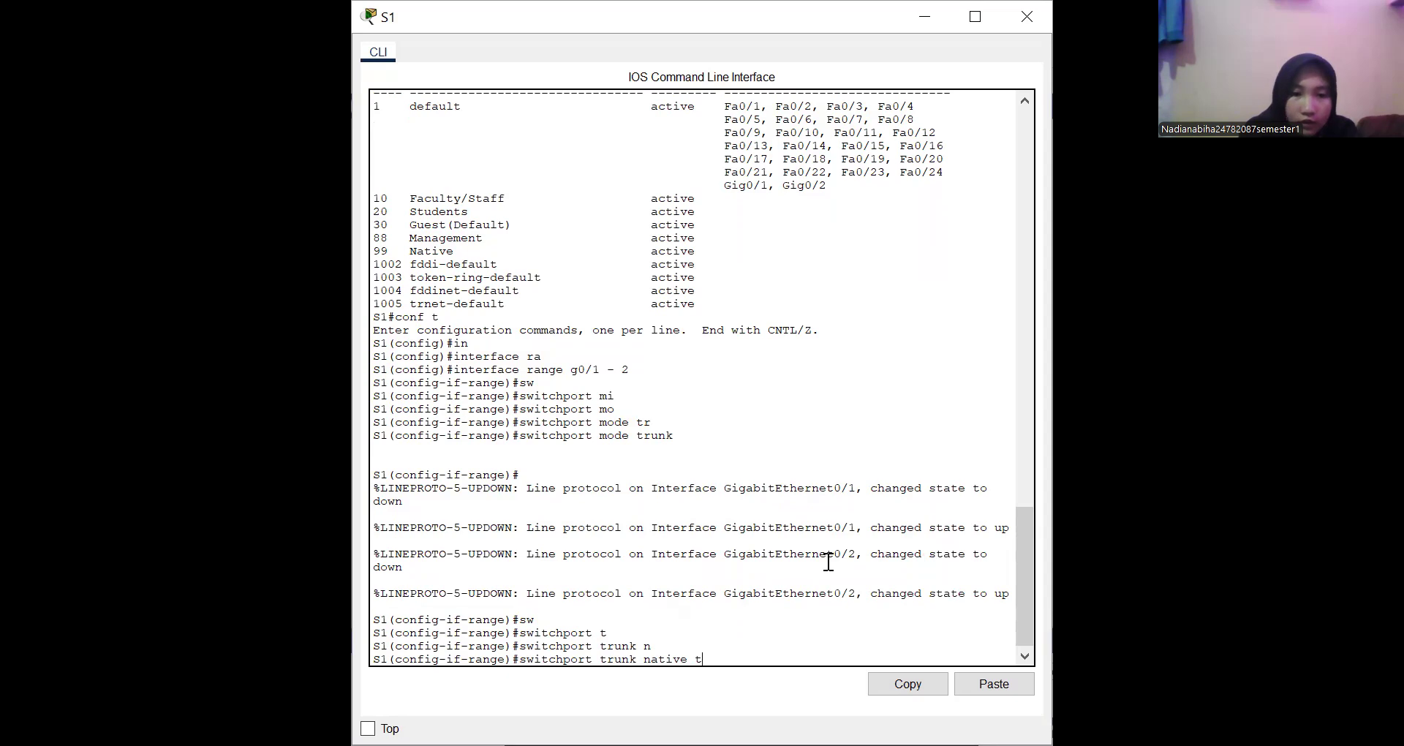
pyautogui.write('vlan')
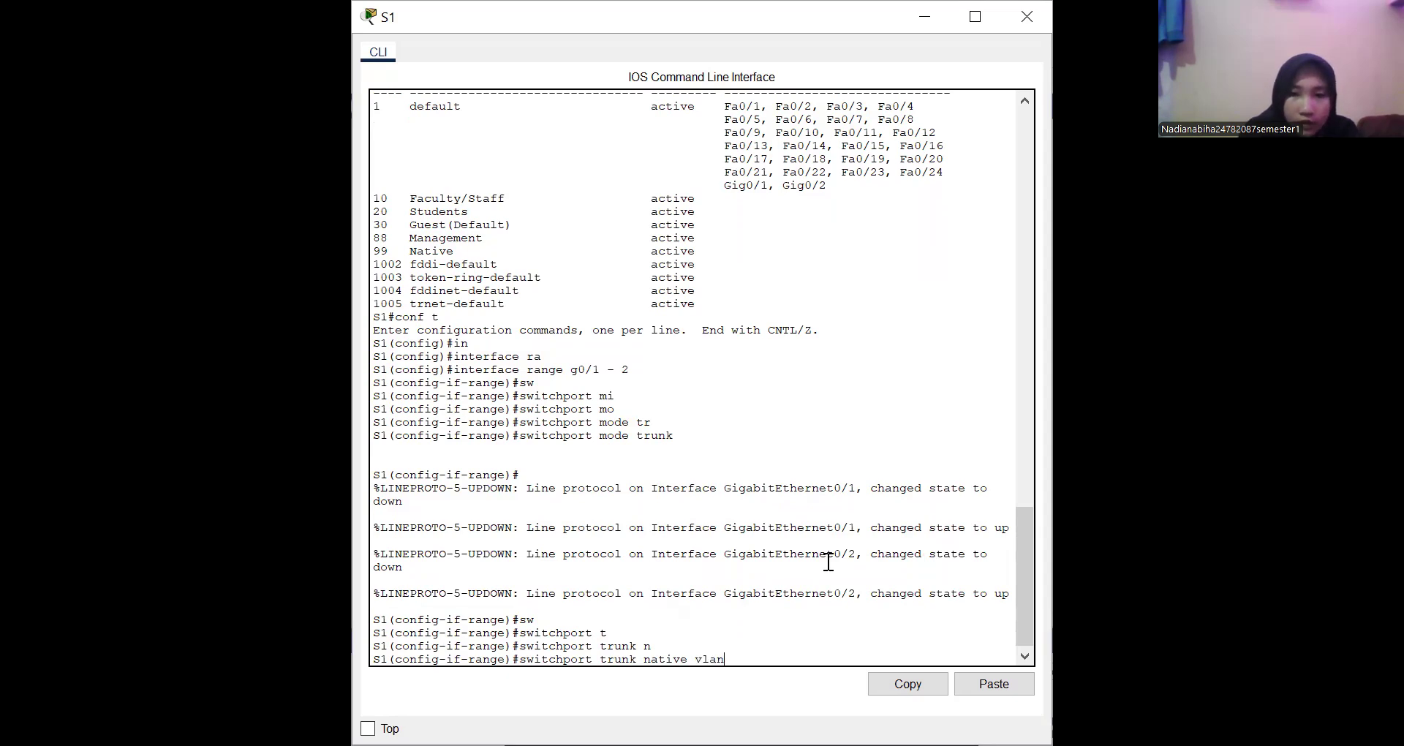
pyautogui.write(' 99')
pyautogui.press('Return')
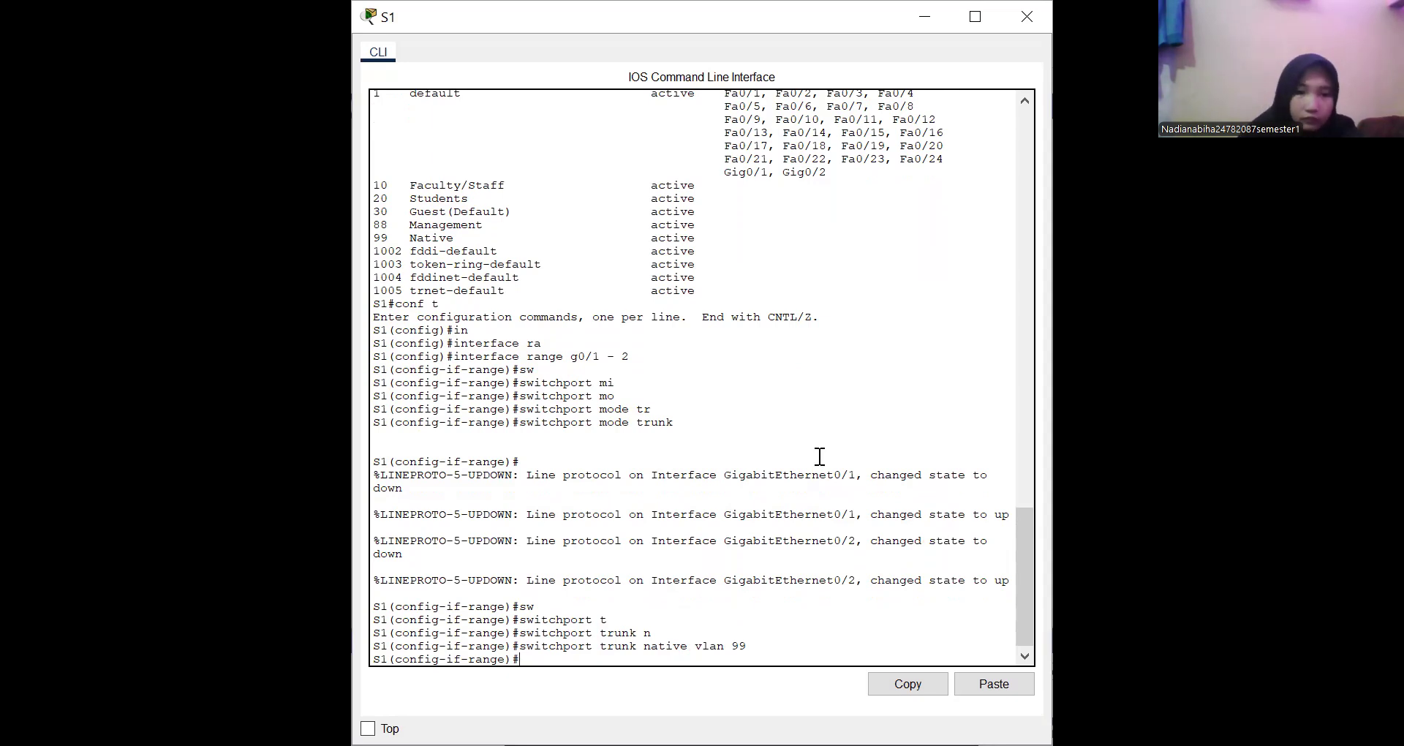
# Step: Leave configuration mode on S1 with end and save the configuration with wr
pyautogui.write('end')
pyautogui.press('Return')
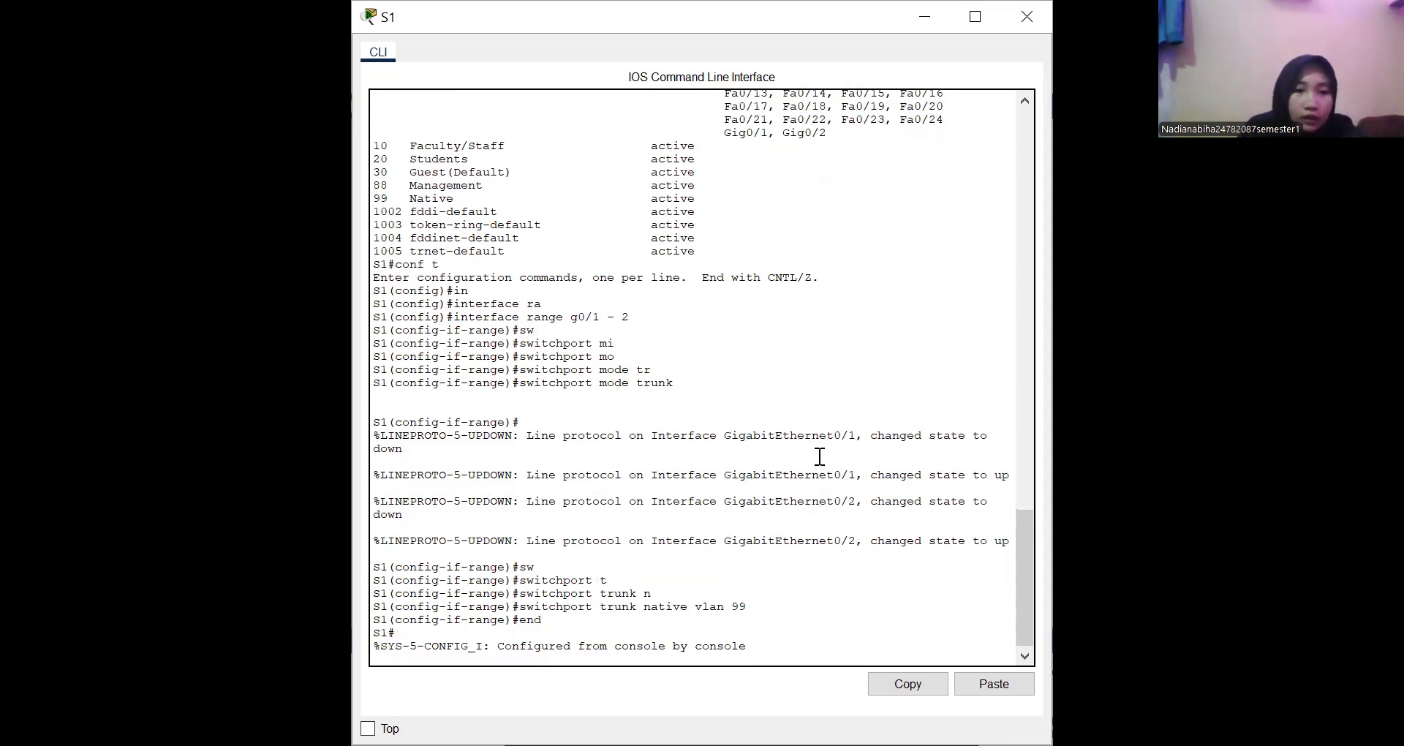
pyautogui.press('Return')
pyautogui.write('wr')
pyautogui.press('Return')
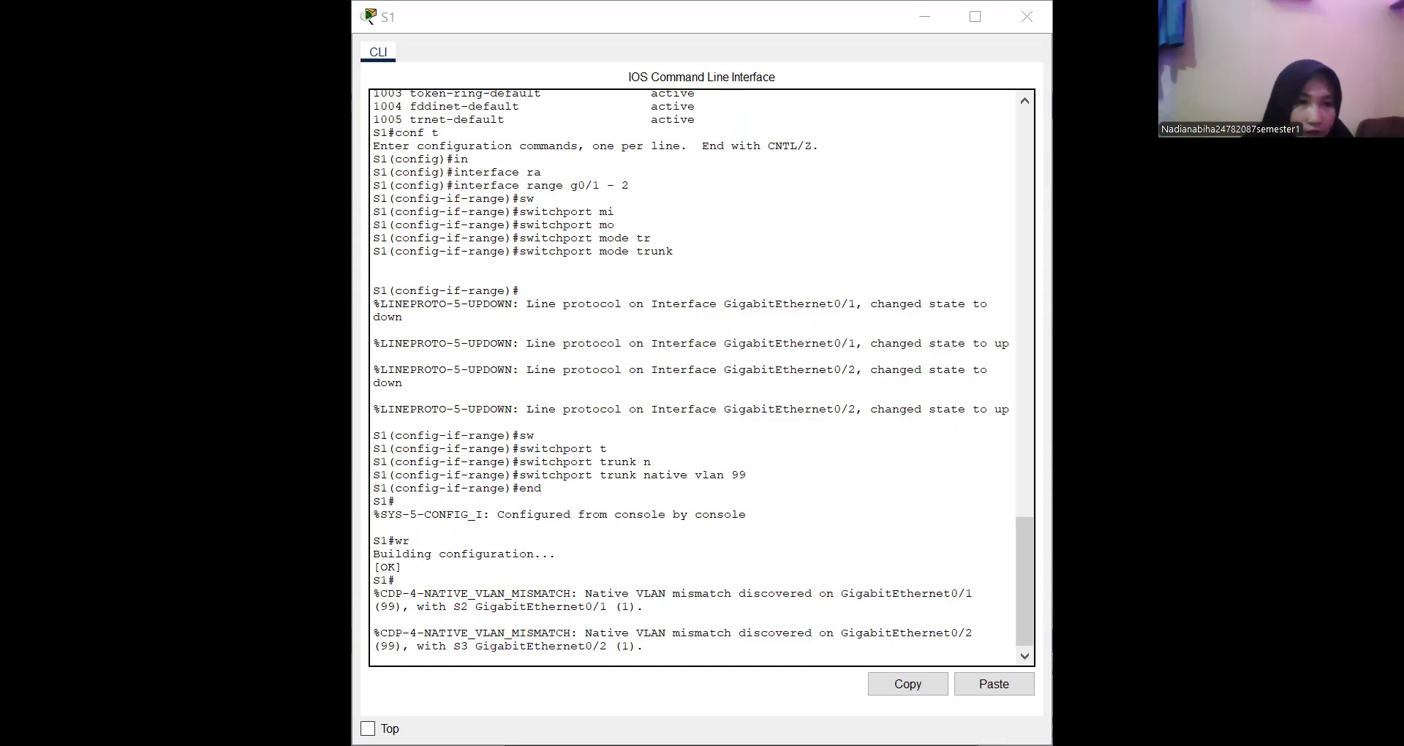
# Step: Review the activity instructions for verifying trunking and correcting the native VLAN mismatch on S2 and S3
pyautogui.hotkey('alt', 'Tab')
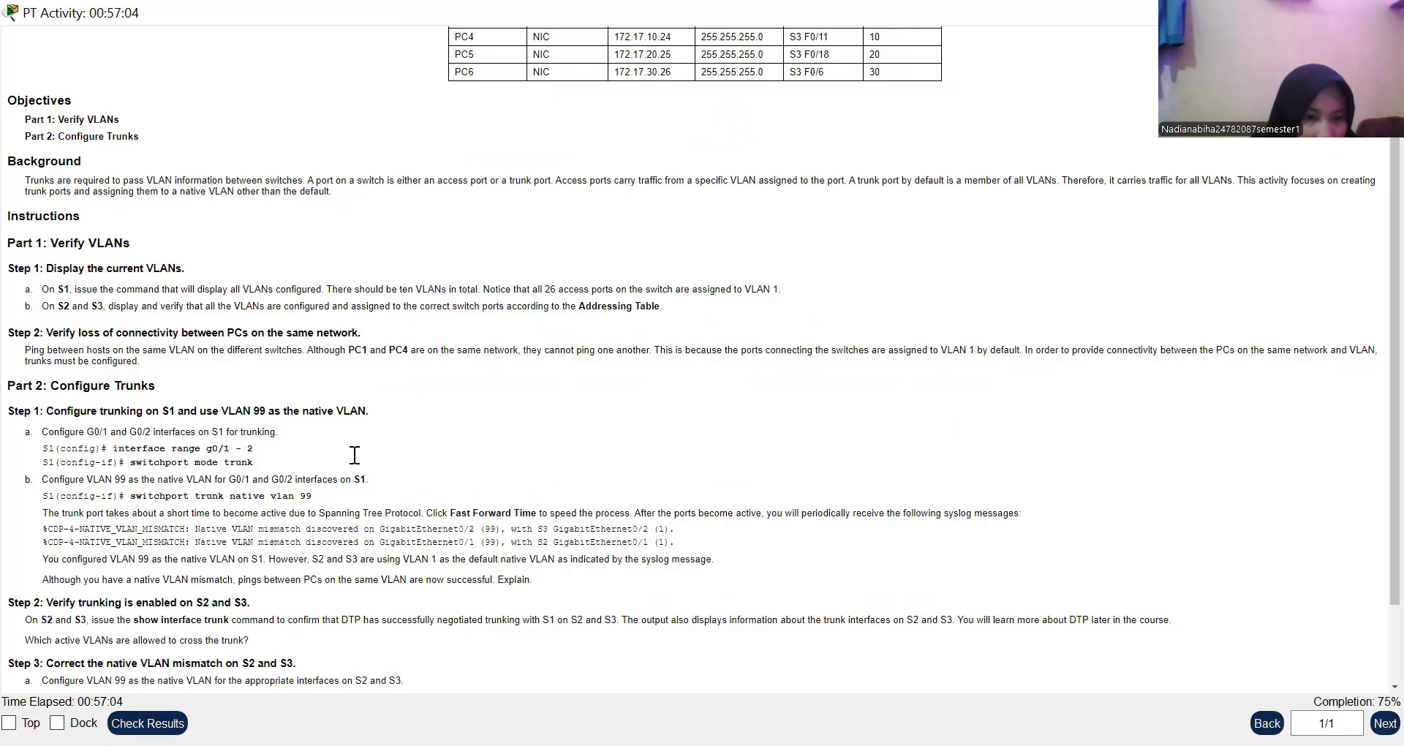
pyautogui.scroll(-2, 354, 455)
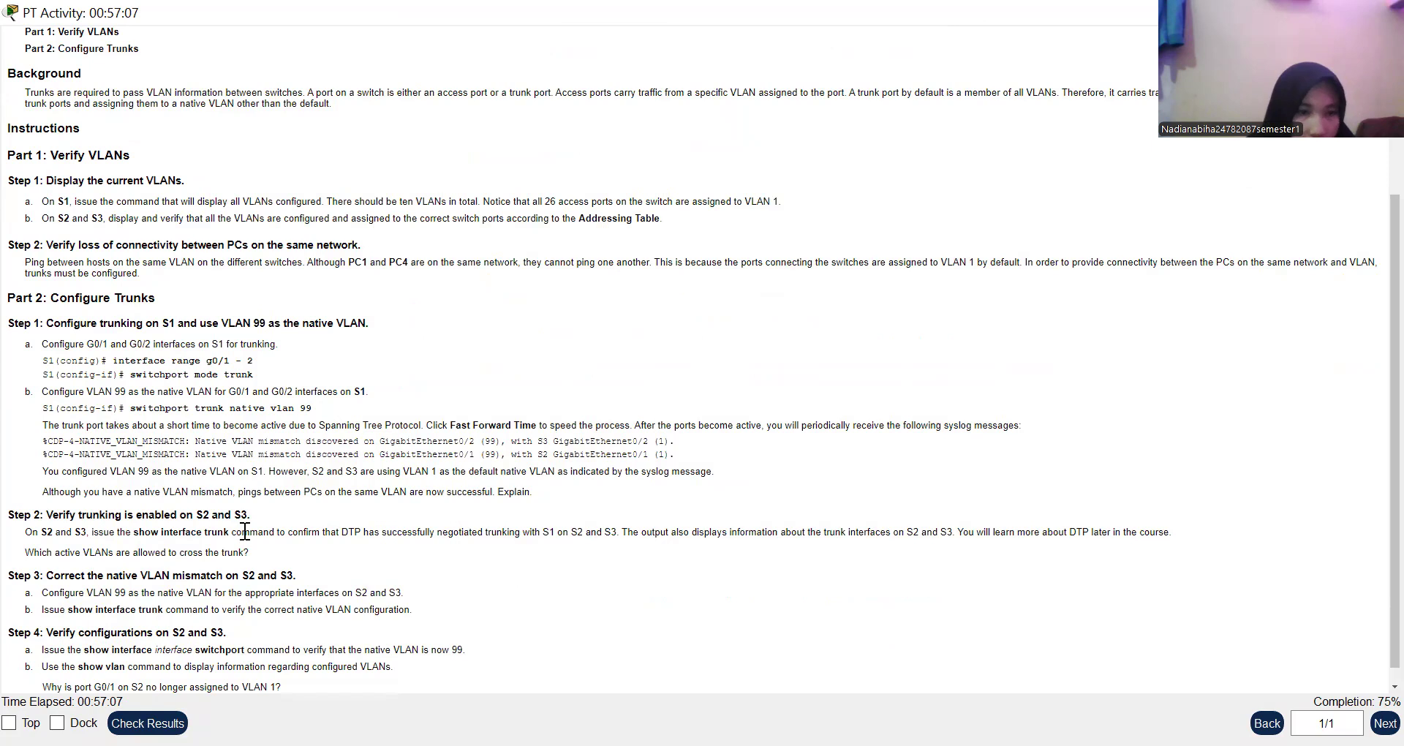
pyautogui.scroll(-1, 245, 531)
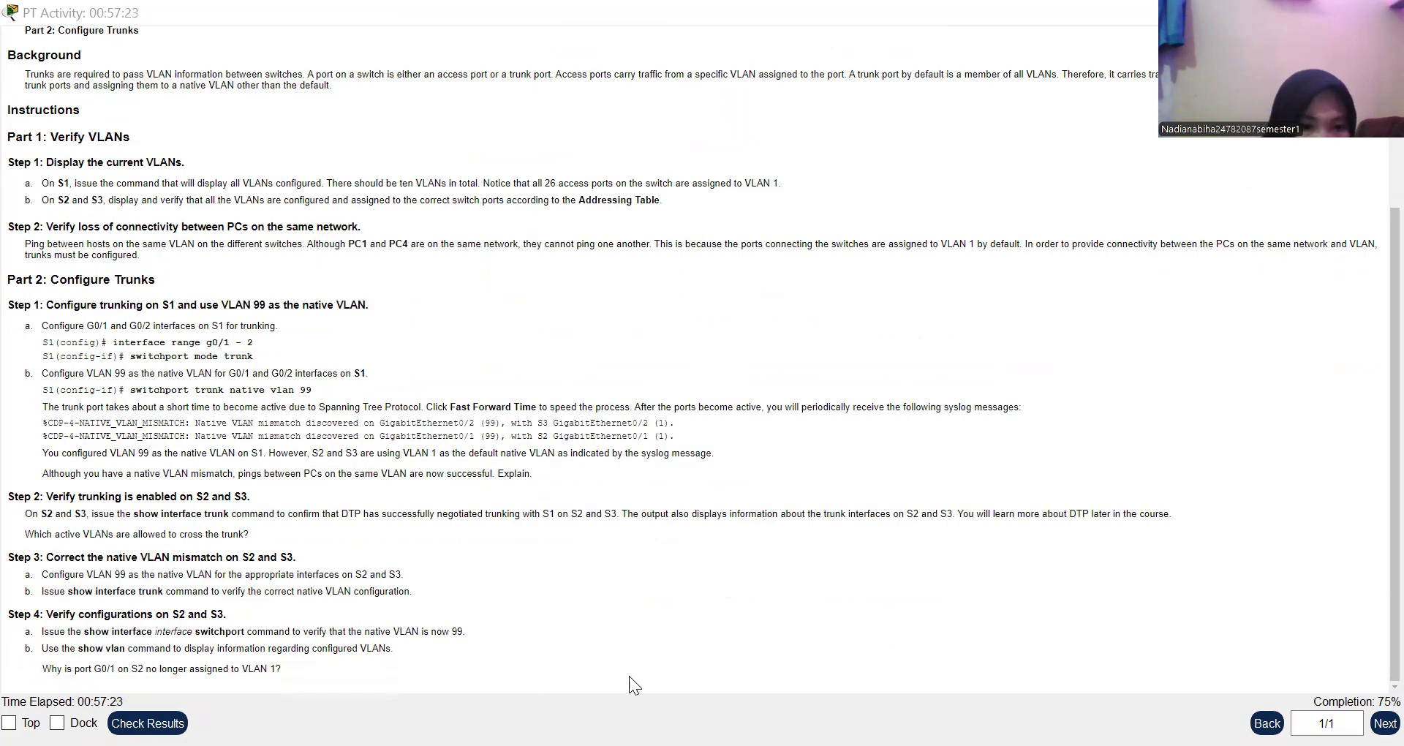
# Step: Check the trunk status on S2 with show interfaces trunk, following the activity instructions
pyautogui.scroll(2, 290, 475)
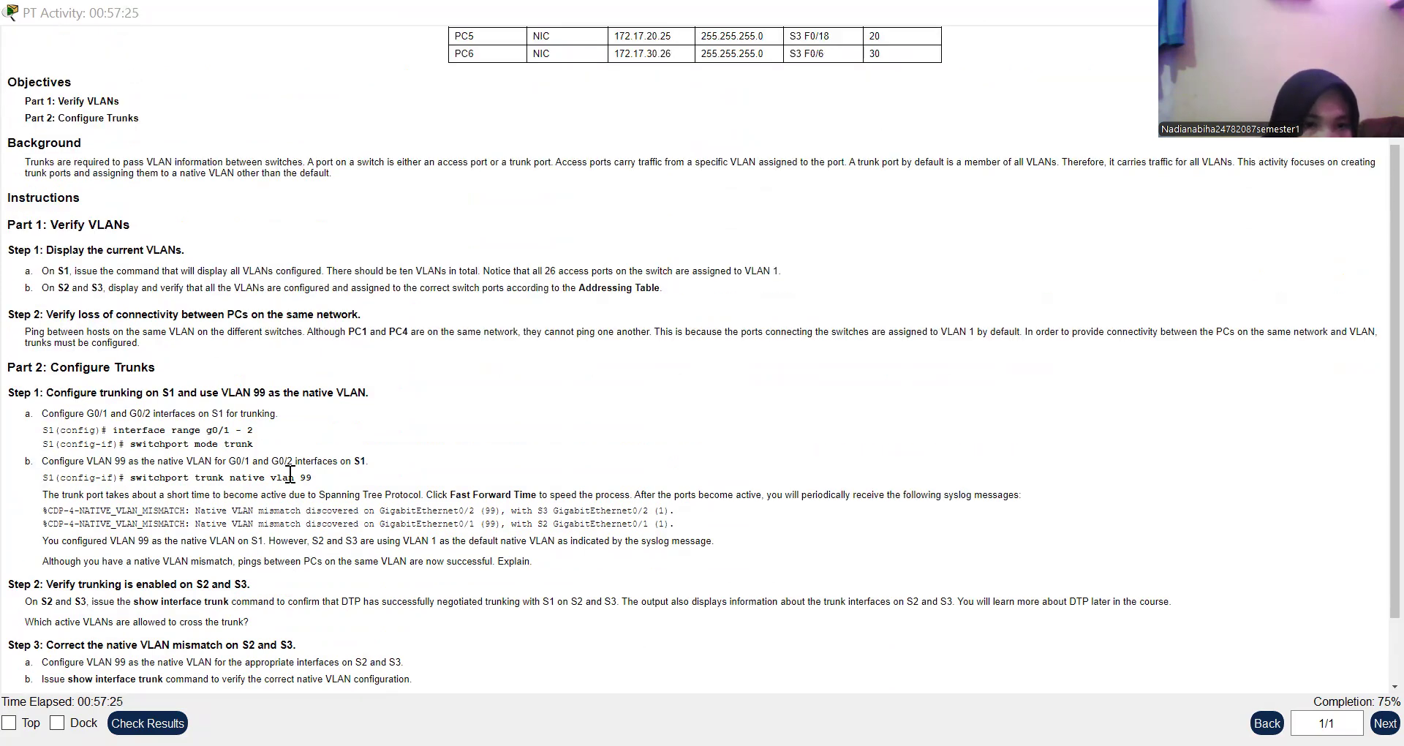
pyautogui.scroll(-2, 290, 475)
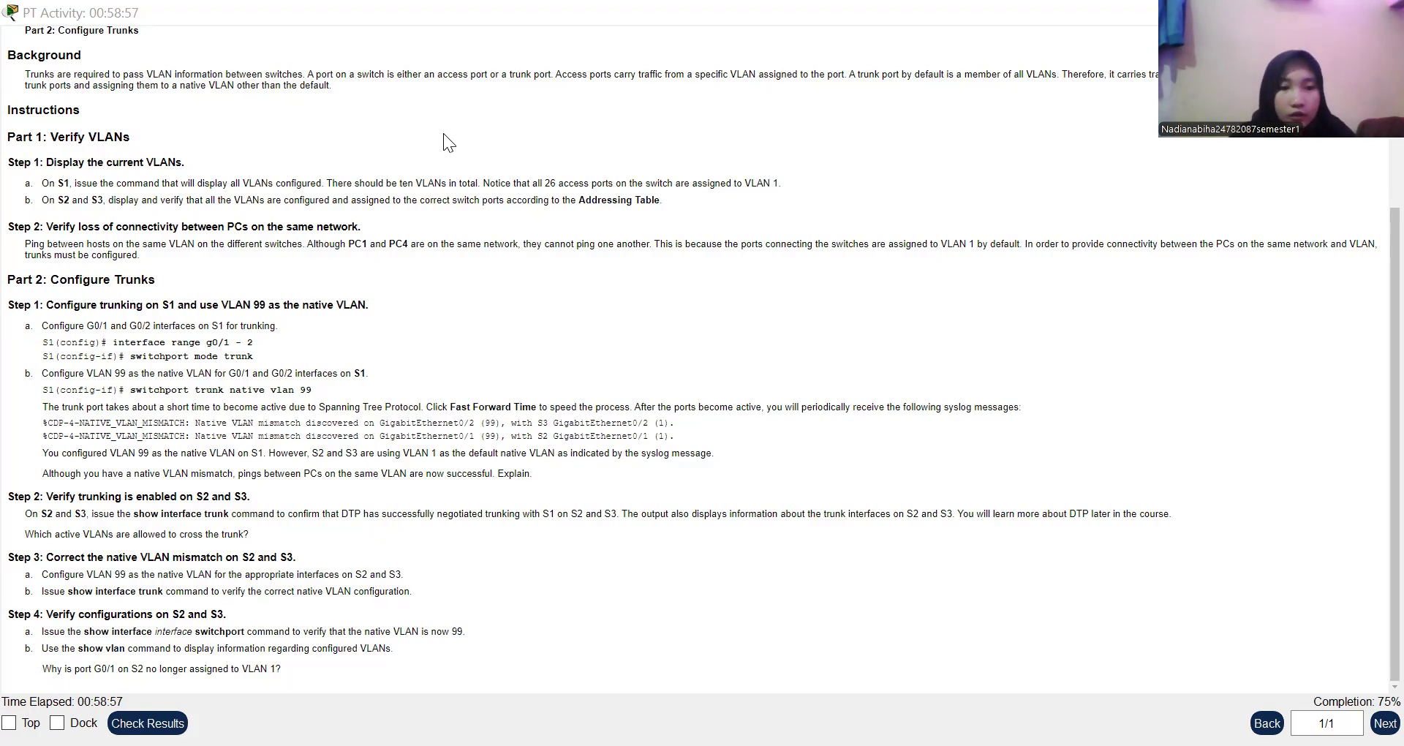
pyautogui.hotkey('alt', 'Tab')
pyautogui.write('show')
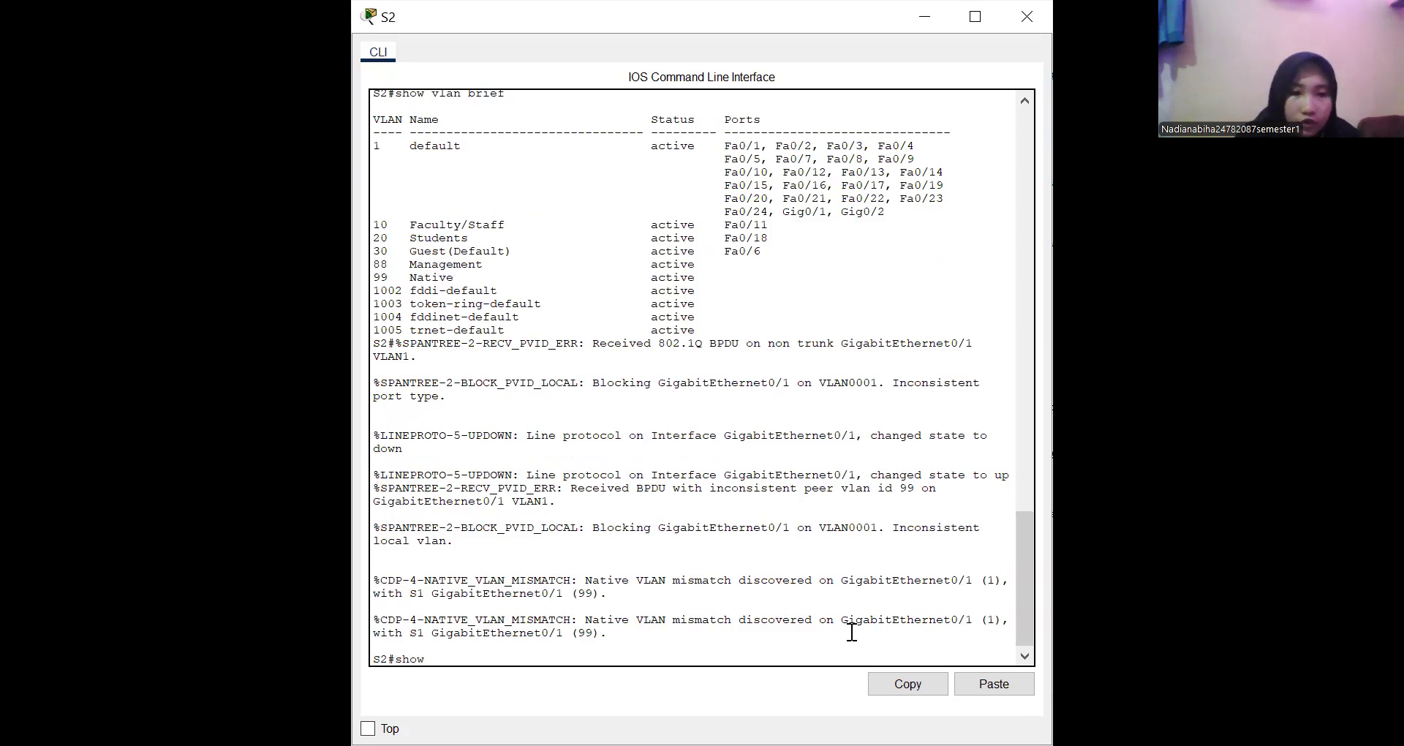
pyautogui.press('Tab')
pyautogui.write('in')
pyautogui.press('Tab')
pyautogui.write('t')
pyautogui.press('Tab')
pyautogui.press('Return')
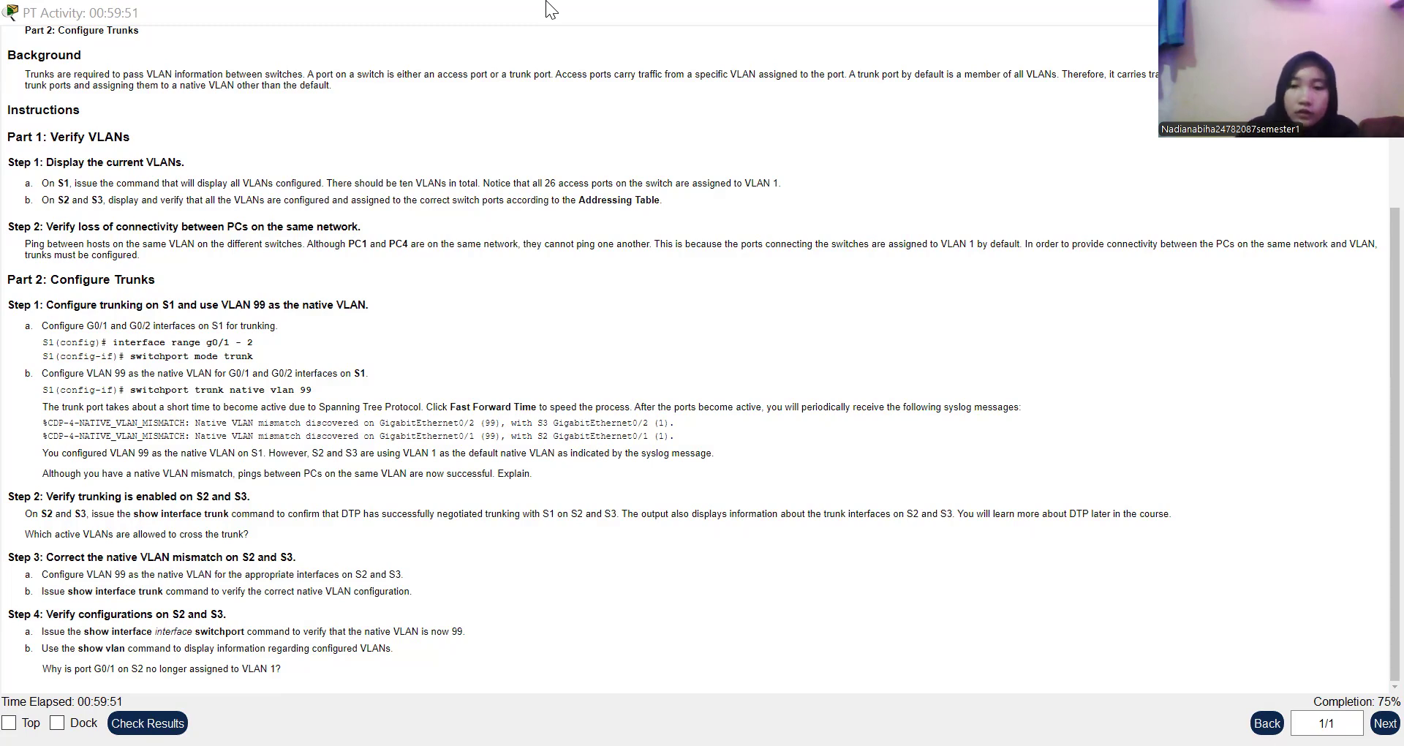
# Step: Enter global configuration mode on S2 with conf t
pyautogui.hotkey('alt', 'Tab')
pyautogui.write('i')
pyautogui.press('BackSpace')
pyautogui.write('con')
pyautogui.press('Tab')
pyautogui.press('Return')
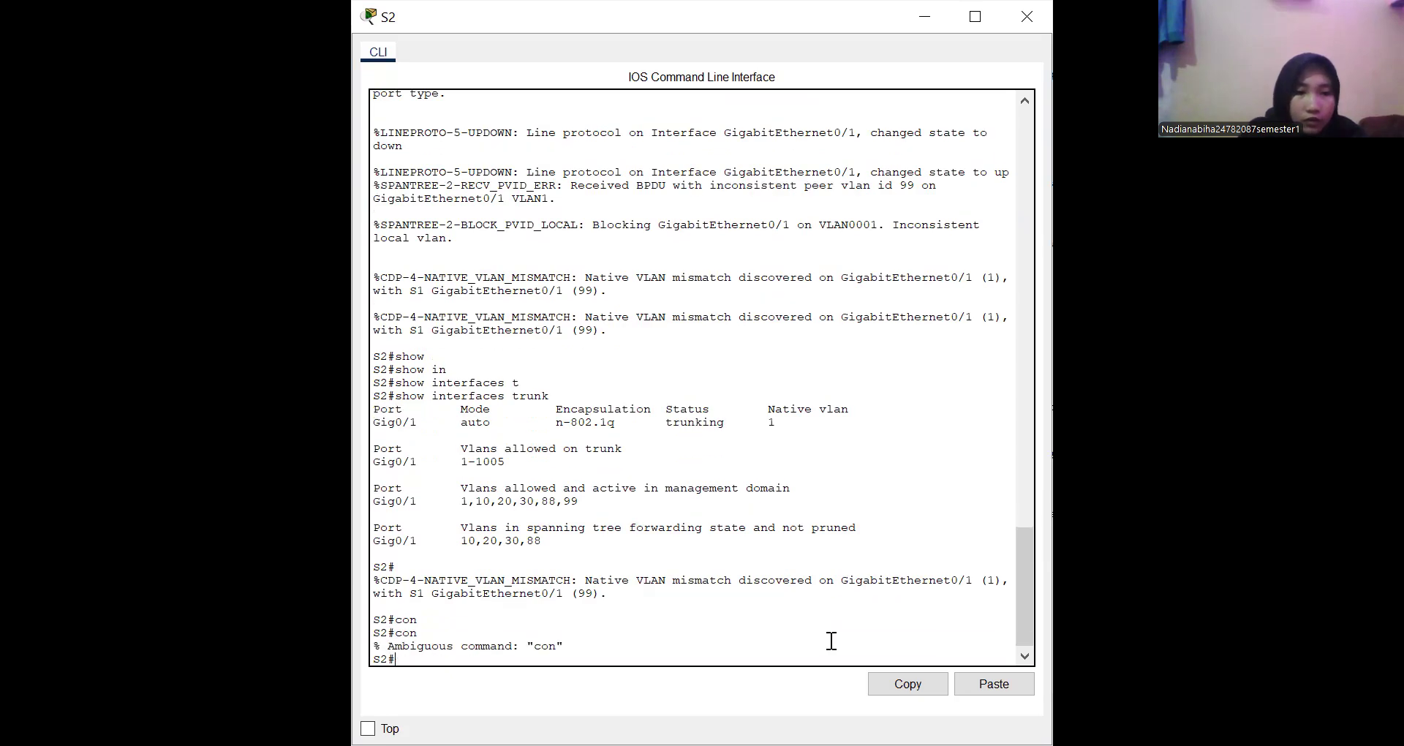
pyautogui.write('con')
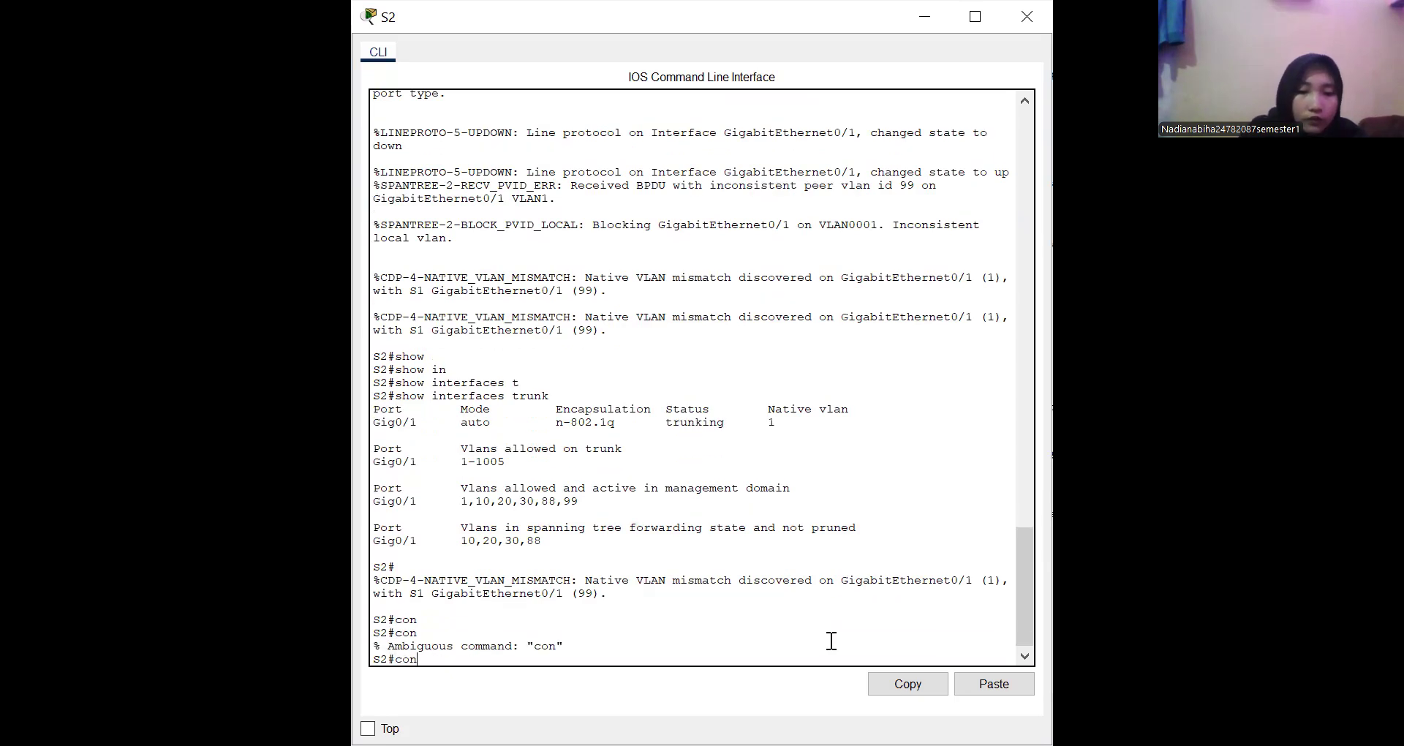
pyautogui.write('f t')
pyautogui.press('Return')
# Step: Select interface g0/1 on S2 and set it to trunking with switchport mode trunk
pyautogui.write('in')
pyautogui.press('Tab')
pyautogui.write('t')
pyautogui.press('Tab')
pyautogui.write('g0/1')
pyautogui.press('Return')
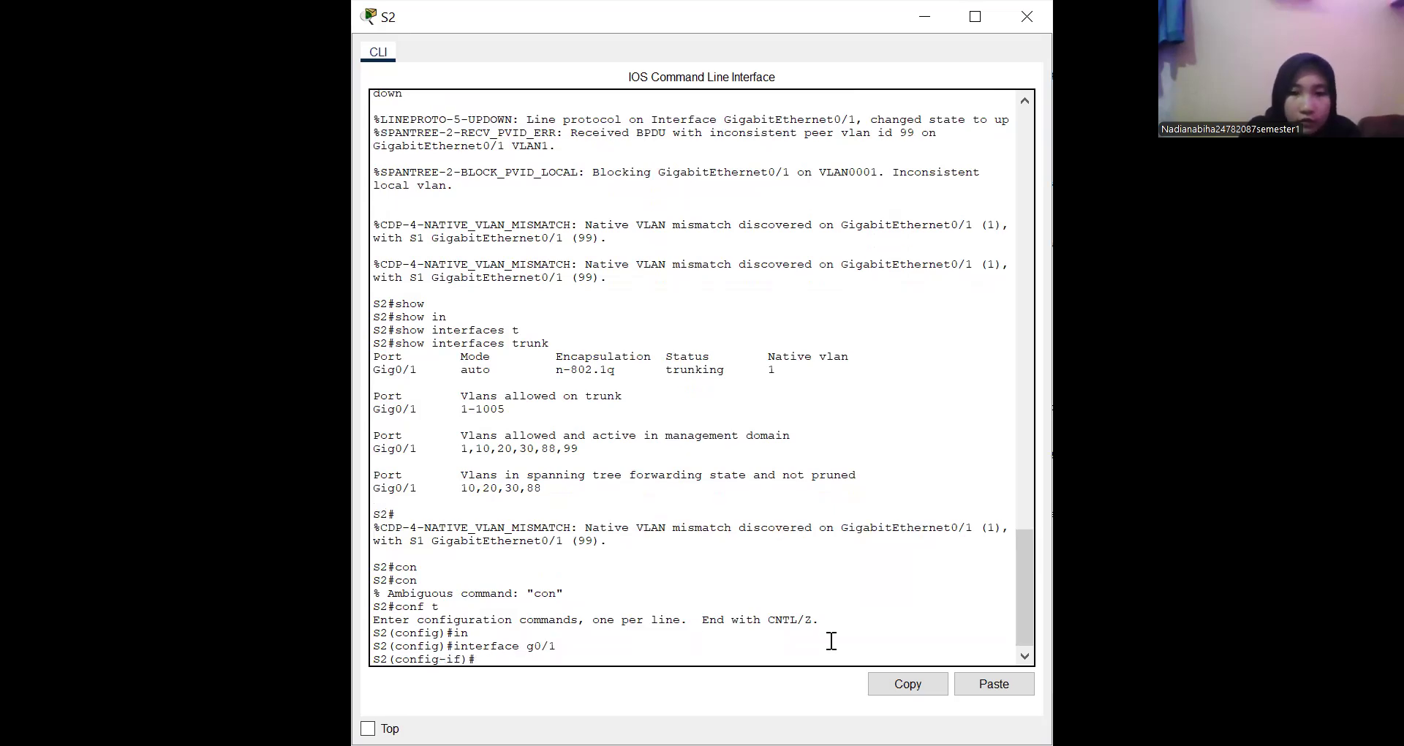
pyautogui.write('sw')
pyautogui.press('Tab')
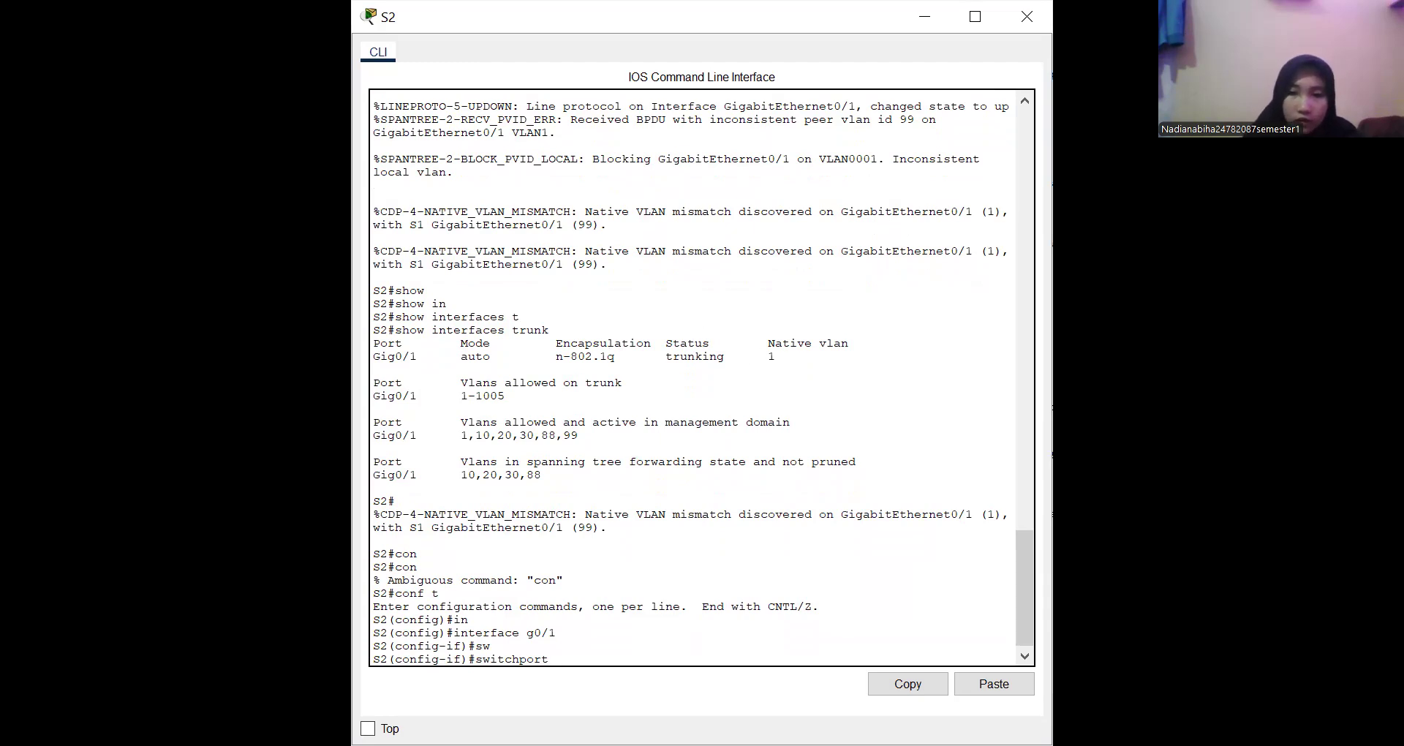
pyautogui.write('mo')
pyautogui.press('Tab')
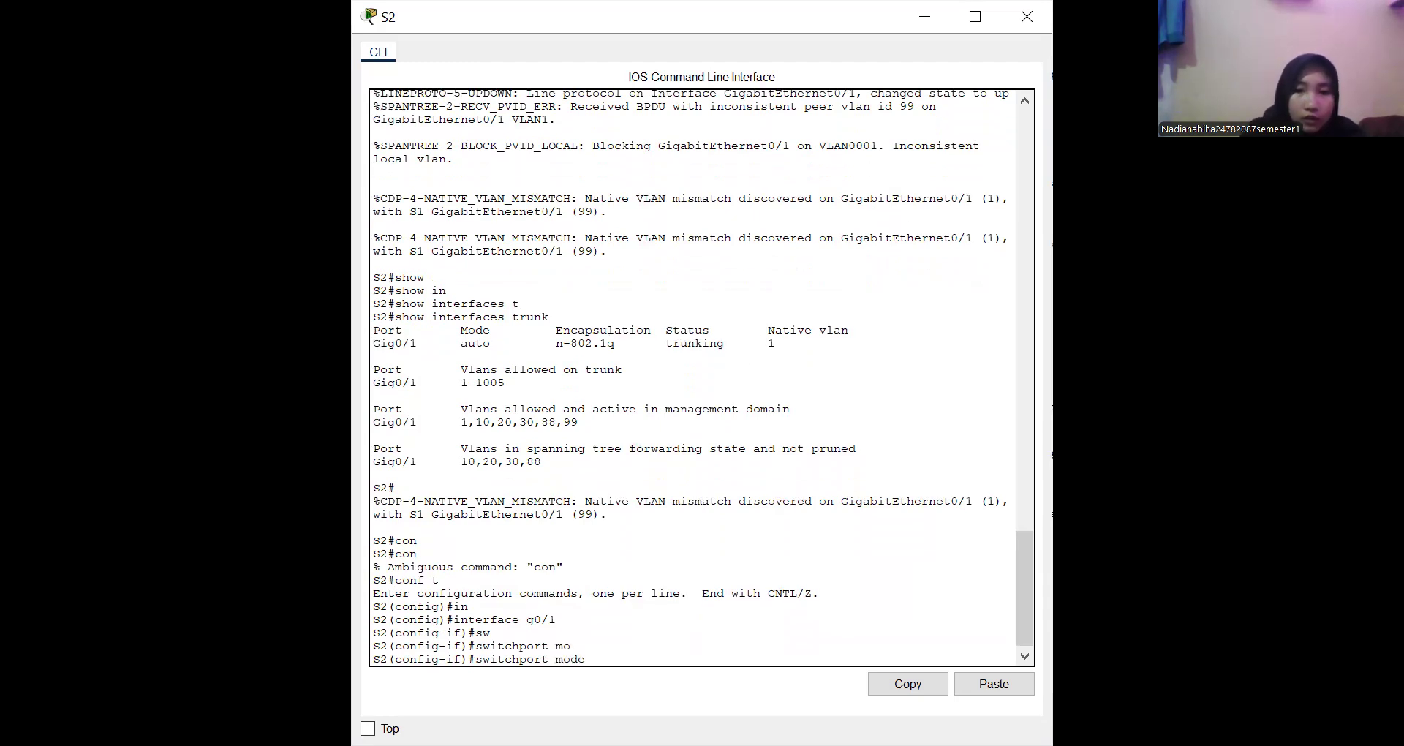
pyautogui.write('tr')
pyautogui.press('Tab')
pyautogui.press('Return')
# Step: Assign VLAN 99 as the native VLAN of S2's g0/1 with switchport trunk native vlan 99
pyautogui.write('sw')
pyautogui.press('Tab')
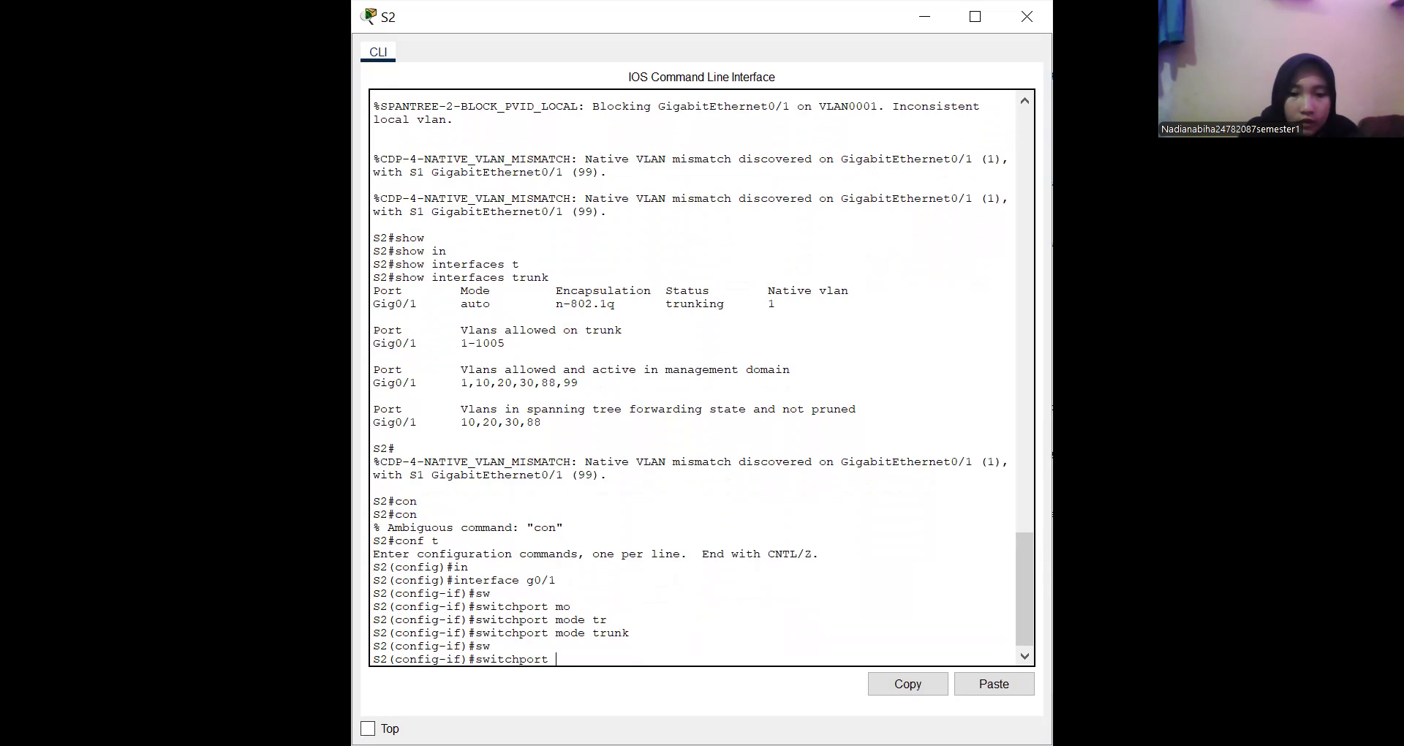
pyautogui.write('t')
pyautogui.press('Tab')
pyautogui.write('n')
pyautogui.press('Tab')
pyautogui.write('ti')
pyautogui.press('Tab')
pyautogui.press('BackSpace')
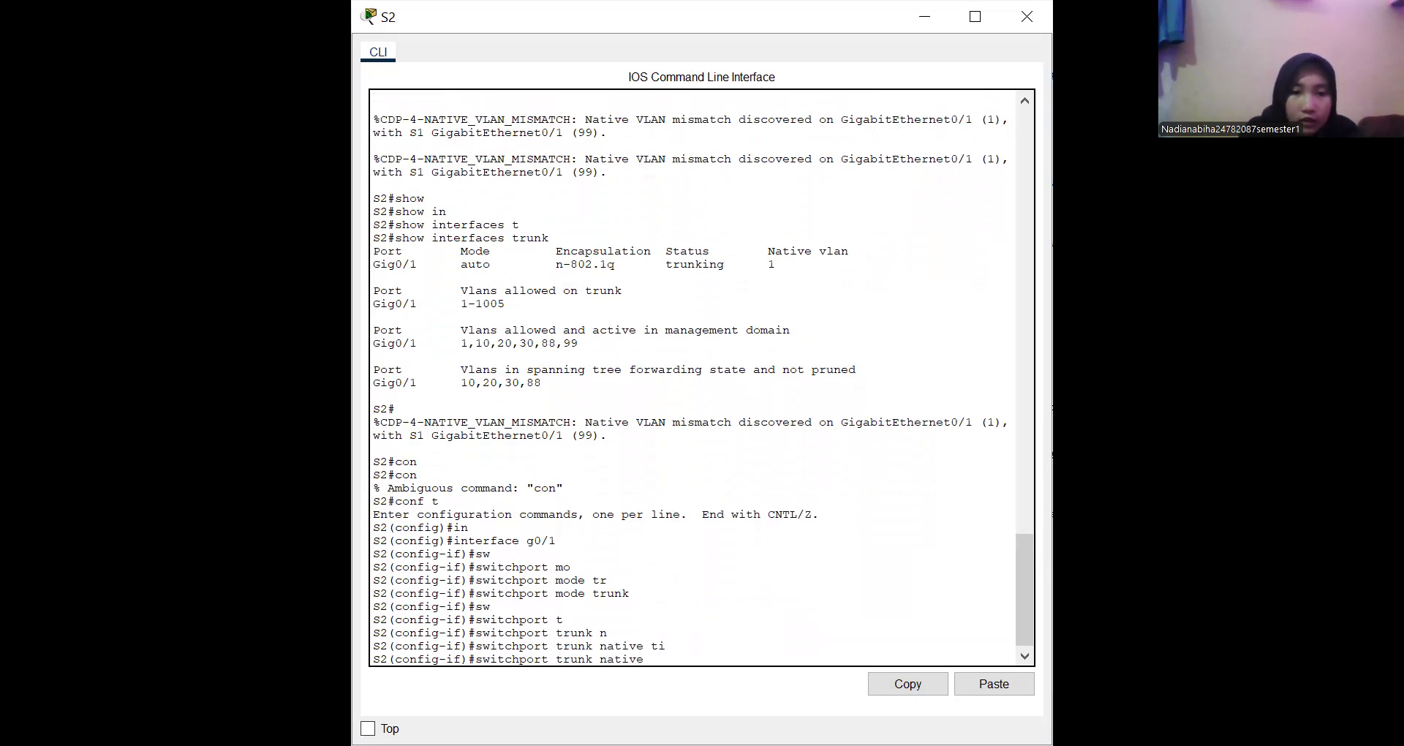
pyautogui.write('v')
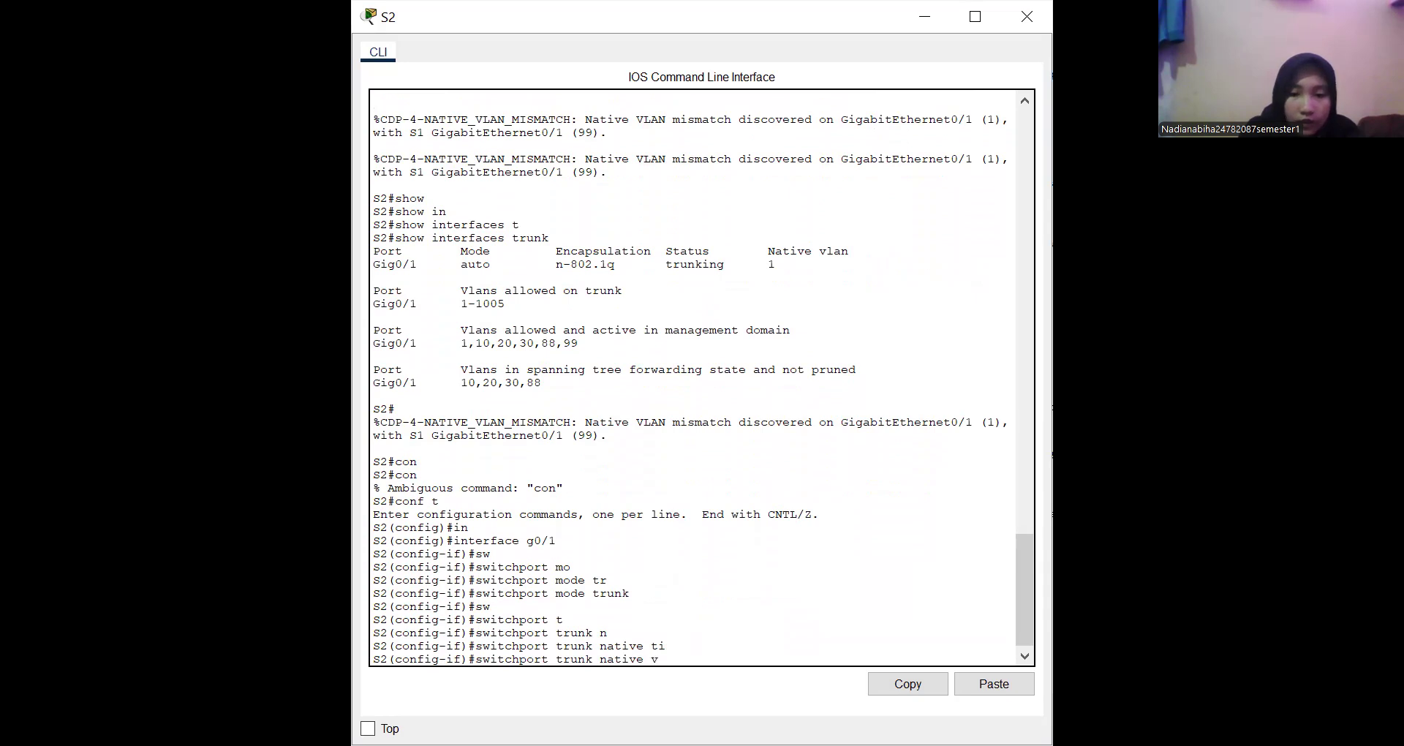
pyautogui.write('lan 99')
pyautogui.press('Return')
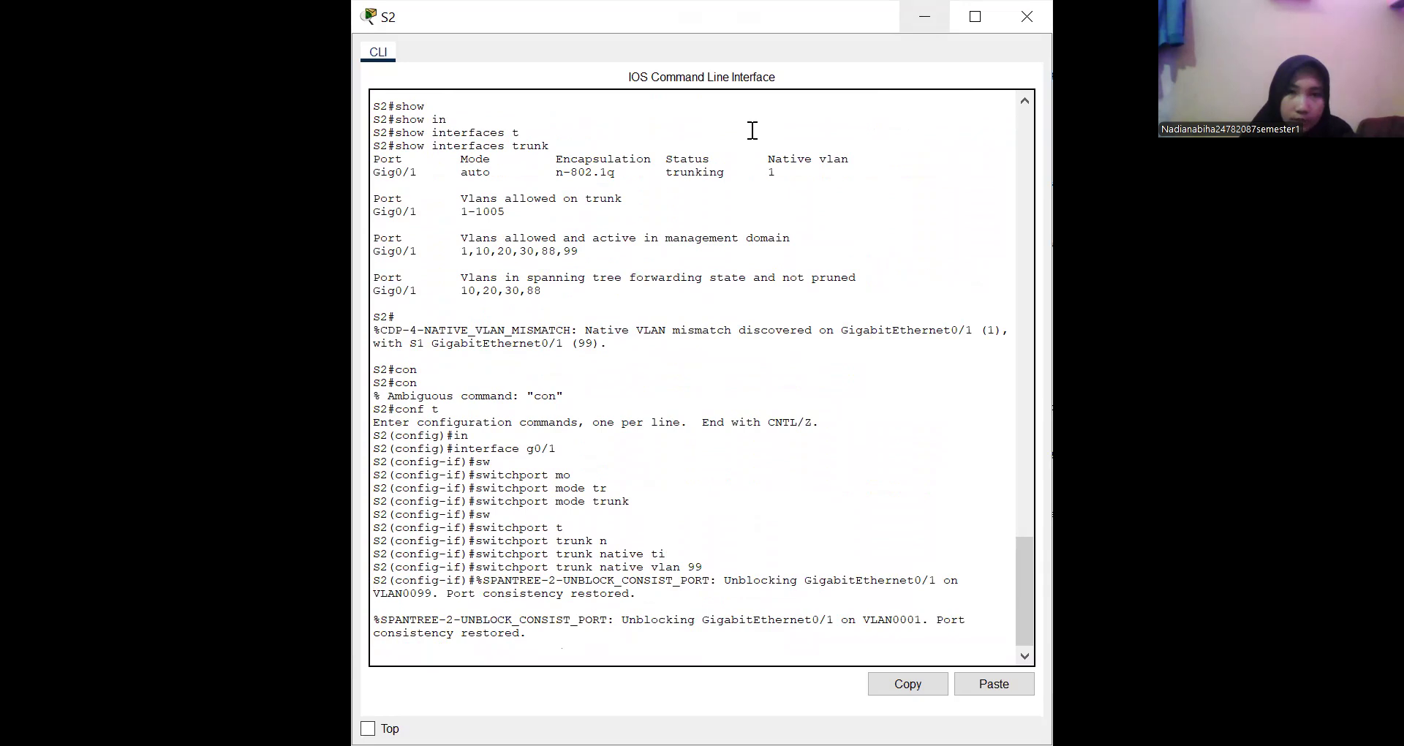
# Step: Switch to the S3 command line and enter privileged EXEC mode with enable
pyautogui.hotkey('alt', 'Tab')
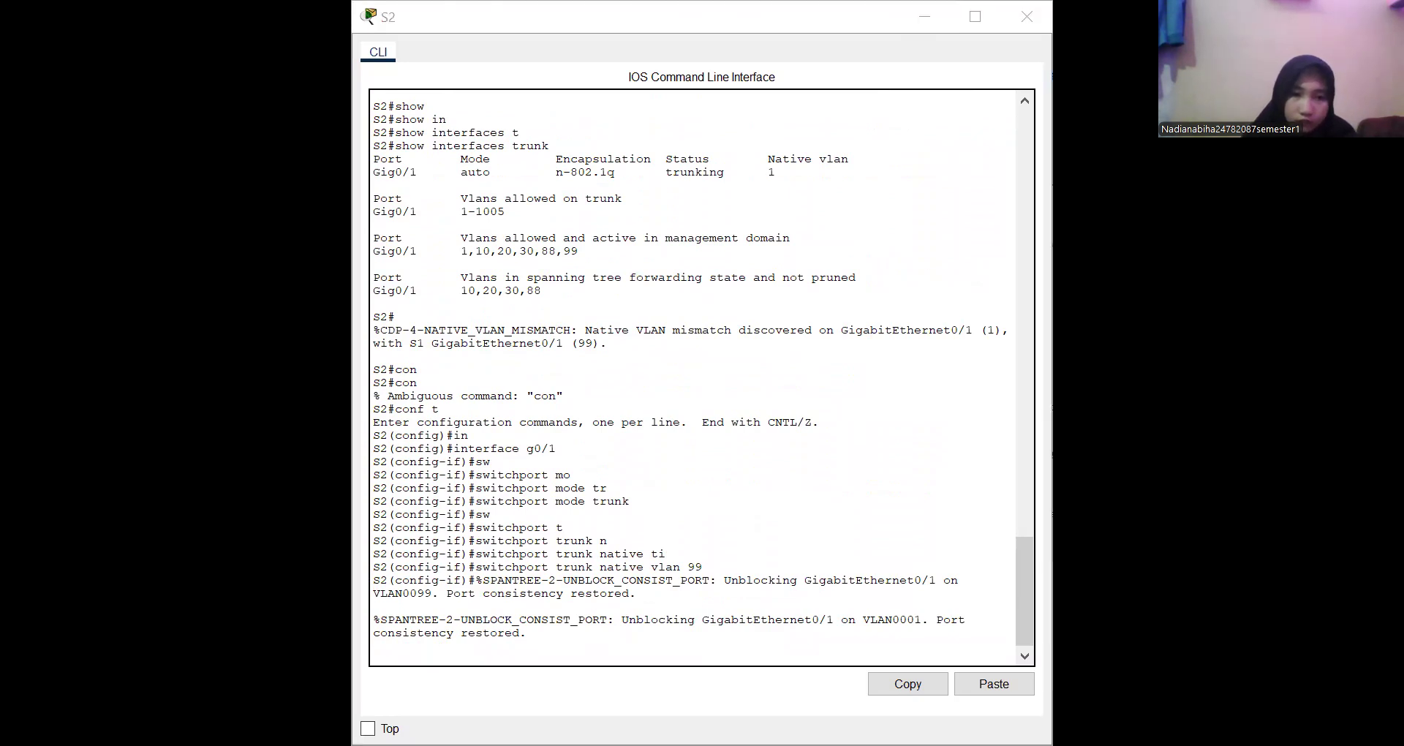
pyautogui.hotkey('alt', 'Tab')
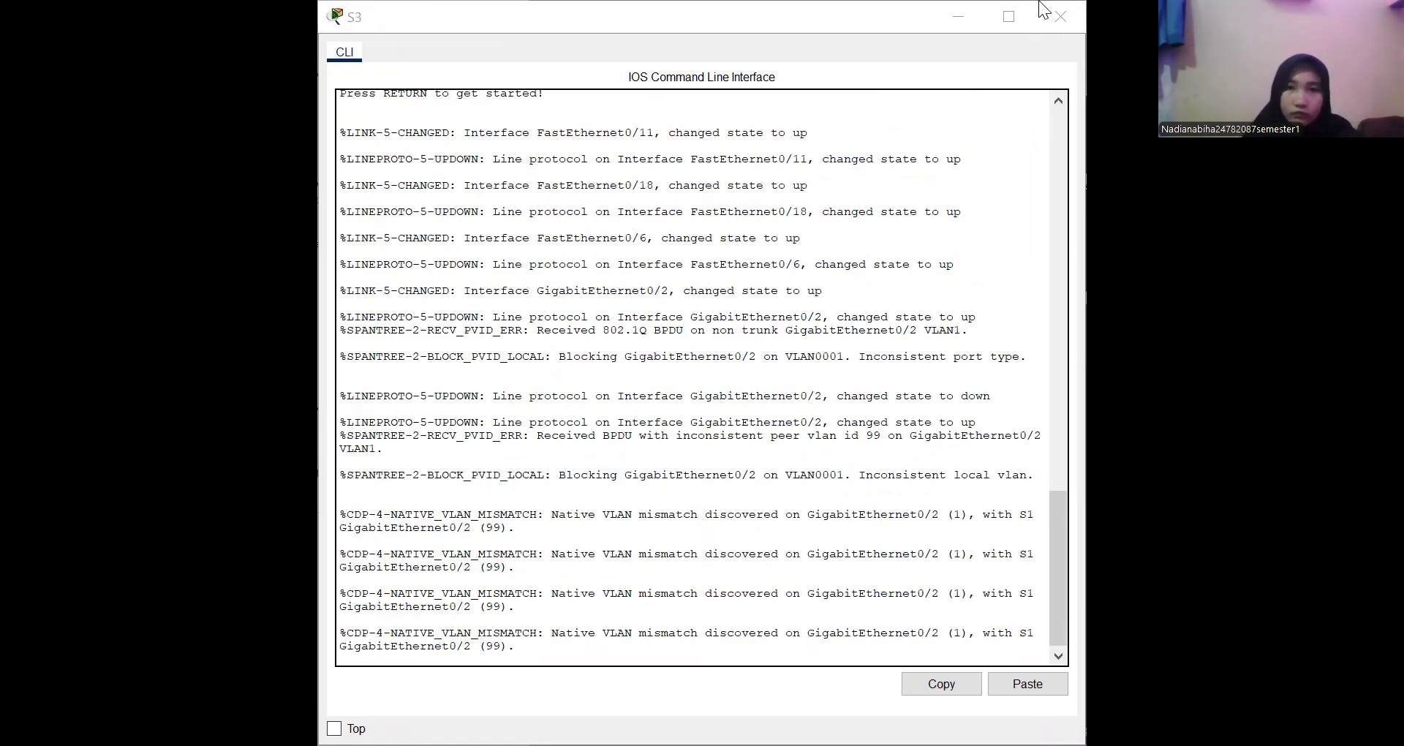
pyautogui.click(555, 13)
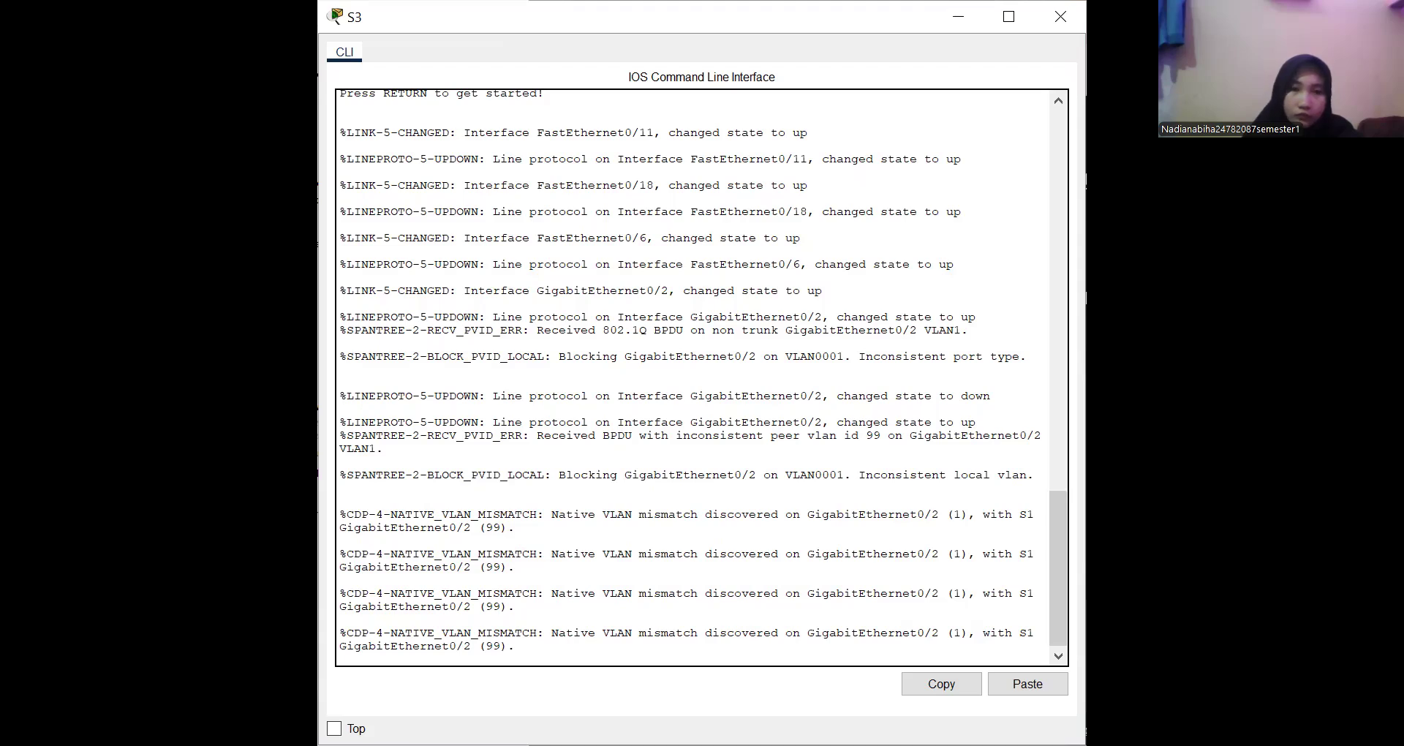
pyautogui.scroll(2, 693, 378)
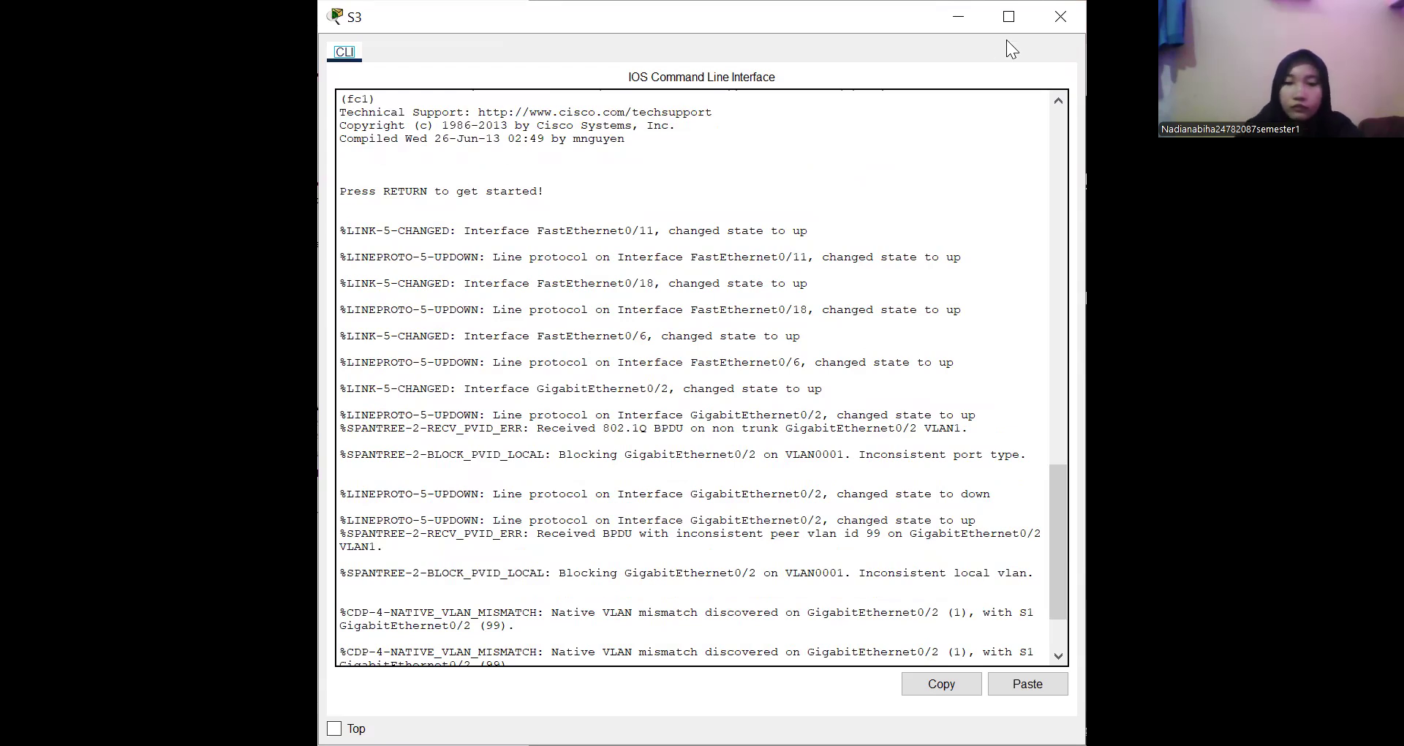
pyautogui.click(861, 501)
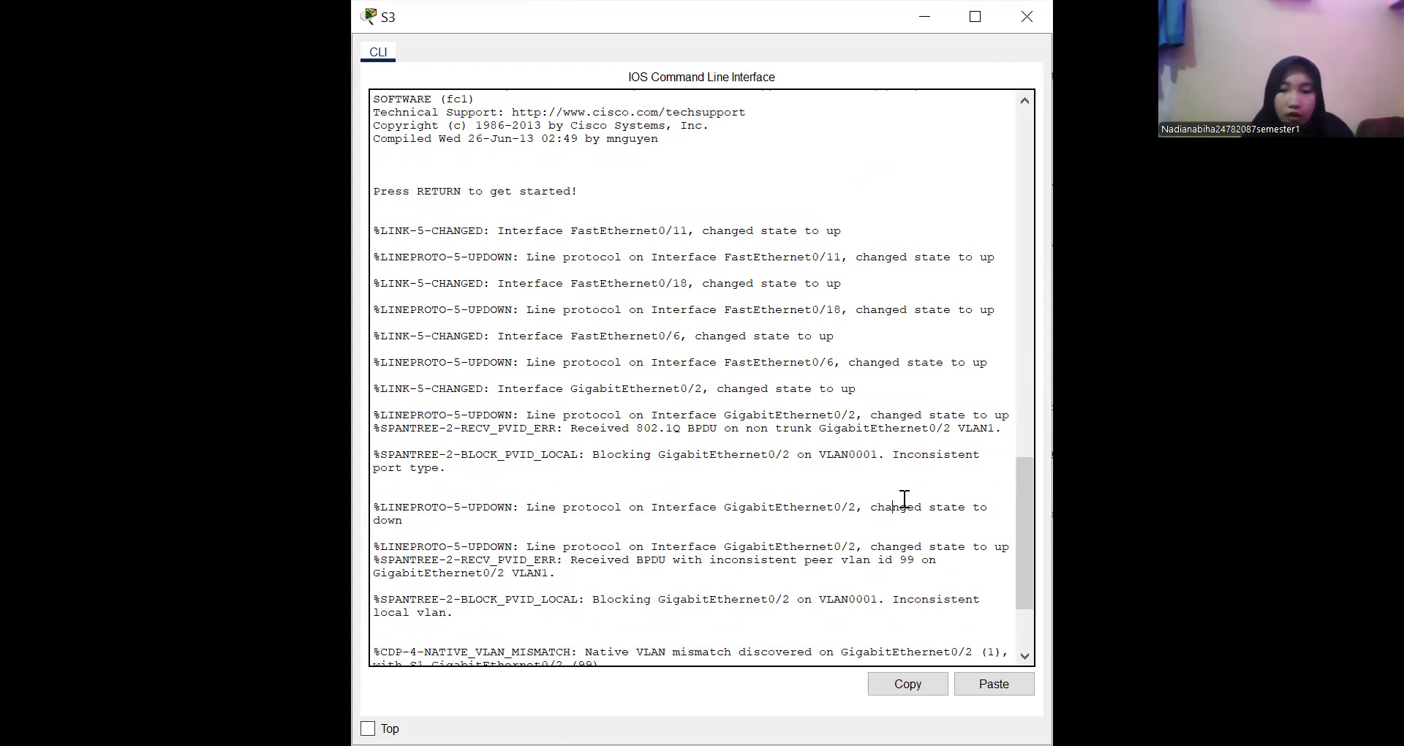
pyautogui.press('Return')
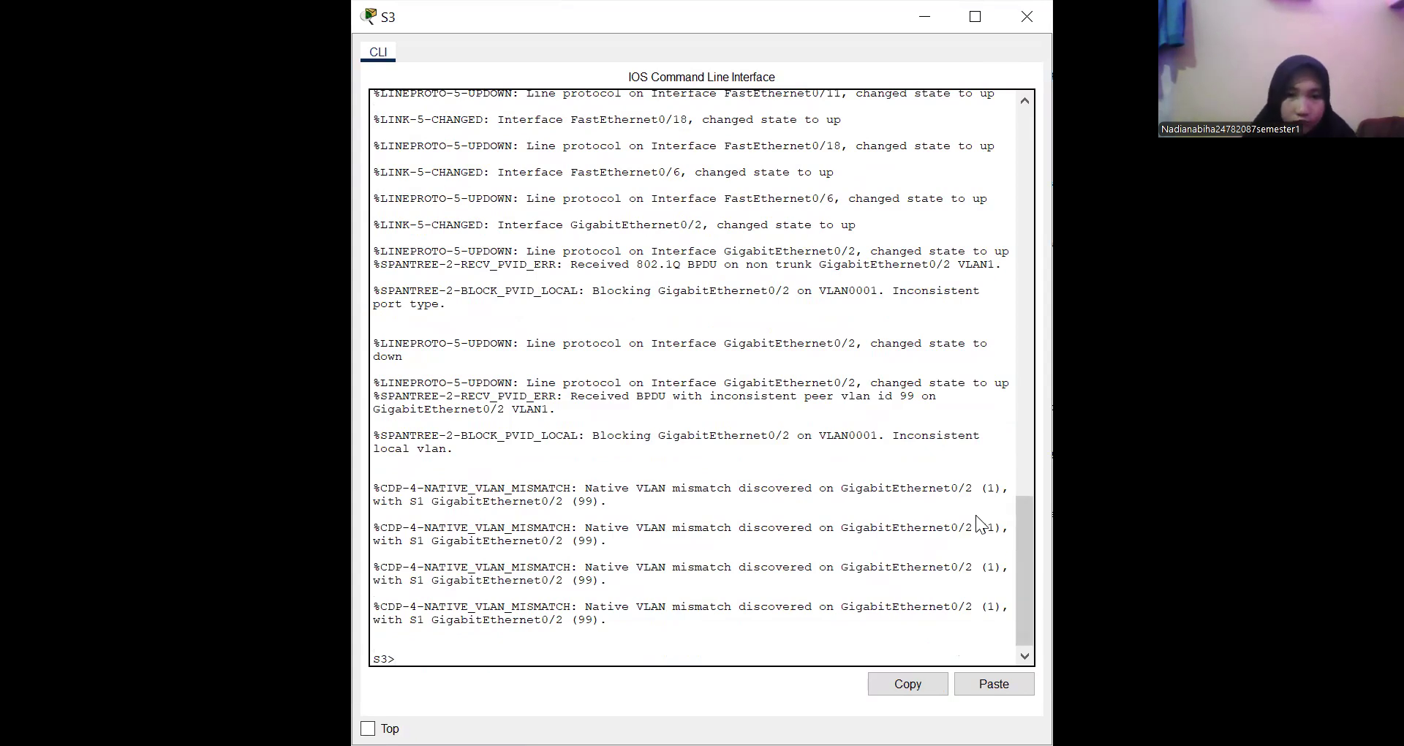
pyautogui.write('en')
pyautogui.press('Tab')
pyautogui.press('Return')
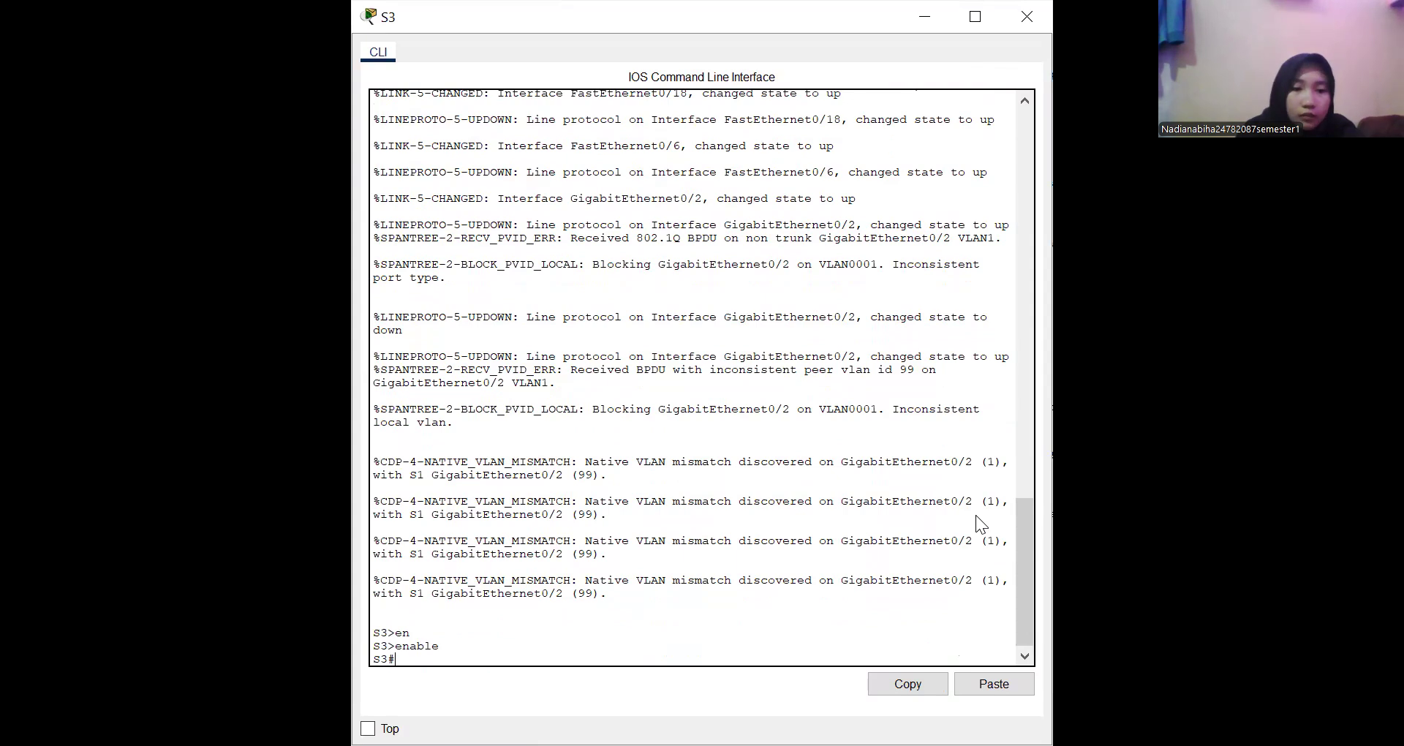
# Step: Enter global configuration mode on S3 with conf t
pyautogui.write('congf')
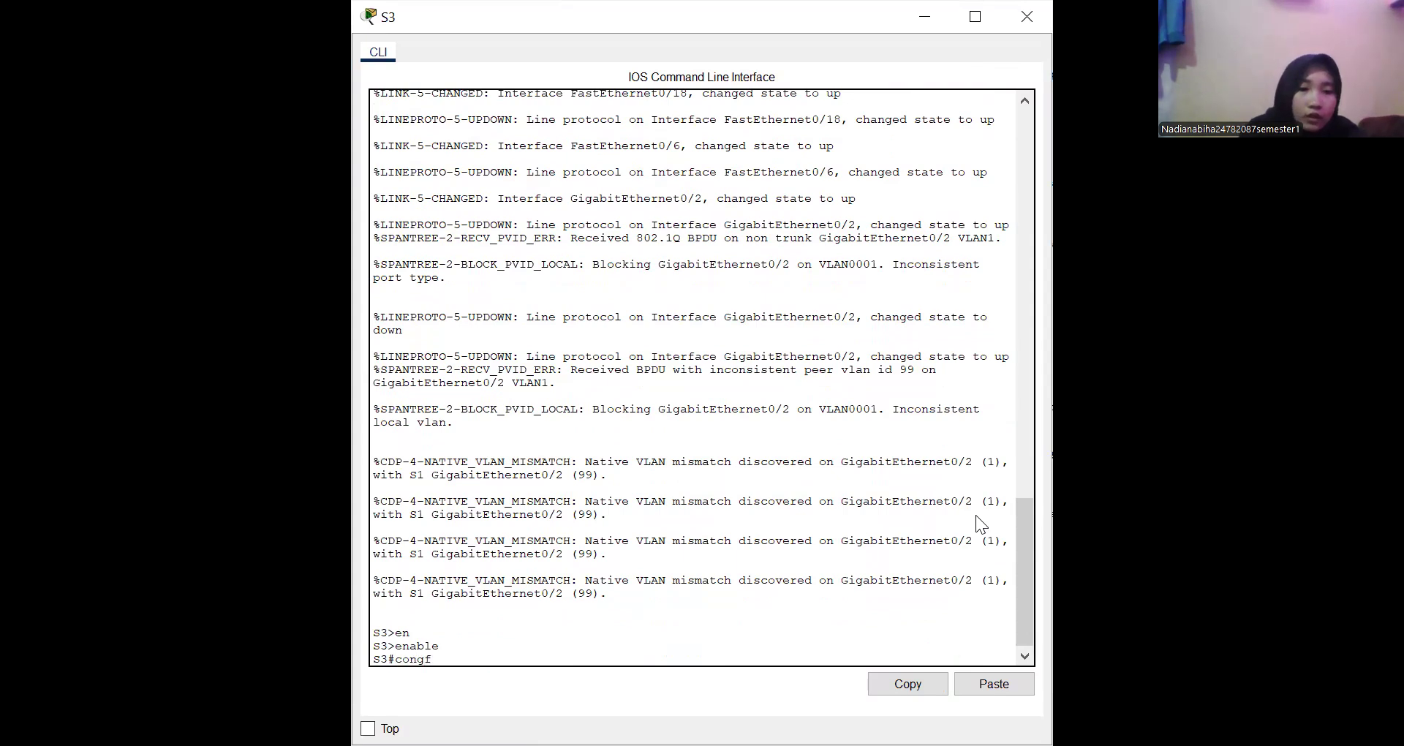
pyautogui.write(' t')
pyautogui.press('Return')
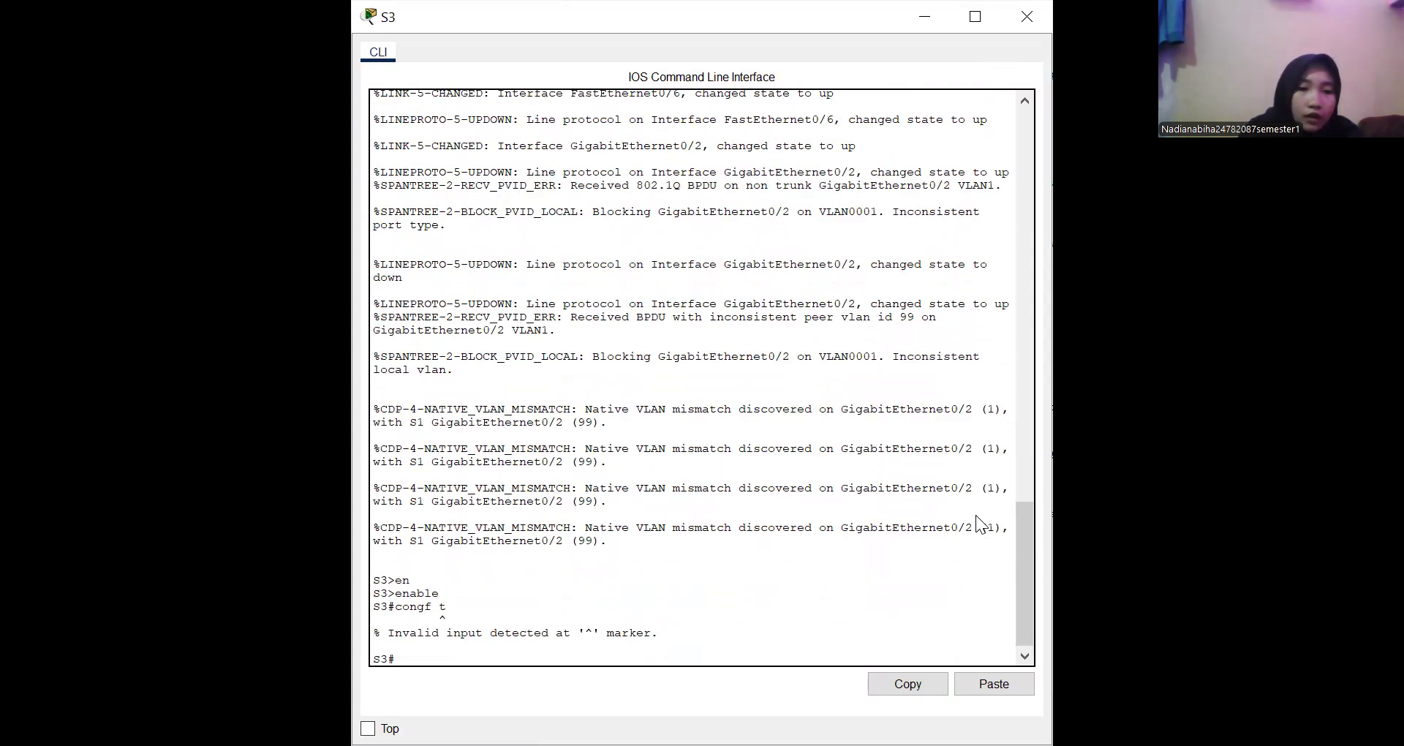
pyautogui.write('con g')
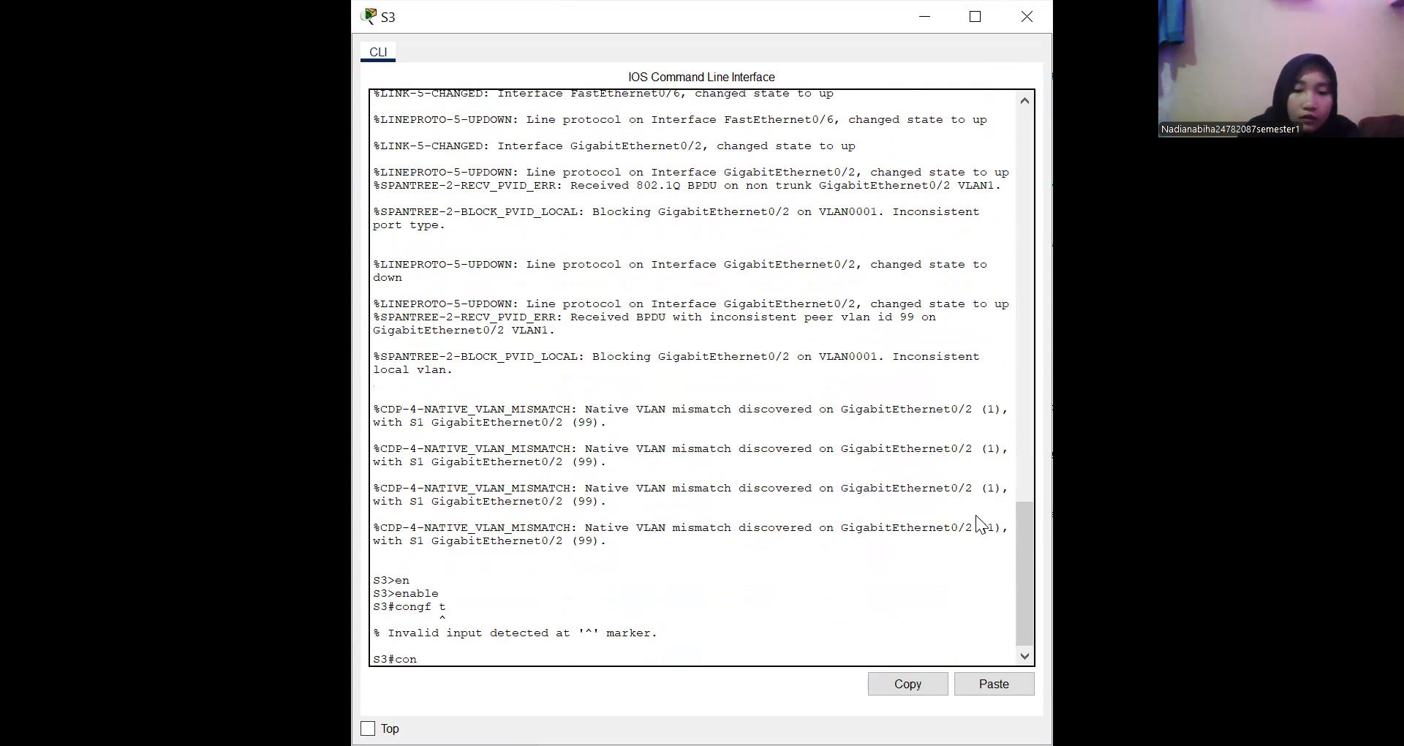
pyautogui.press('BackSpace')
pyautogui.press('BackSpace')
pyautogui.press('BackSpace')
pyautogui.write('f t')
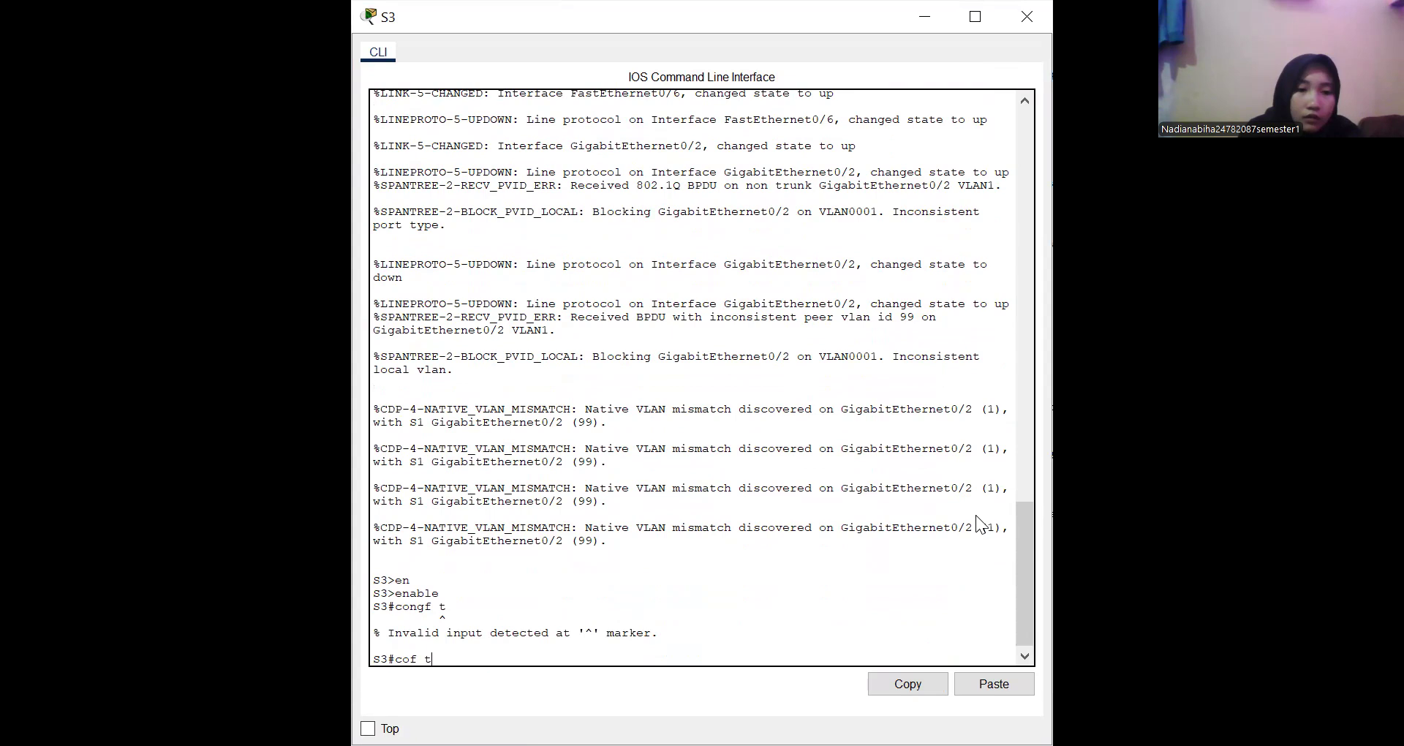
pyautogui.press('Return')
pyautogui.write('conf t')
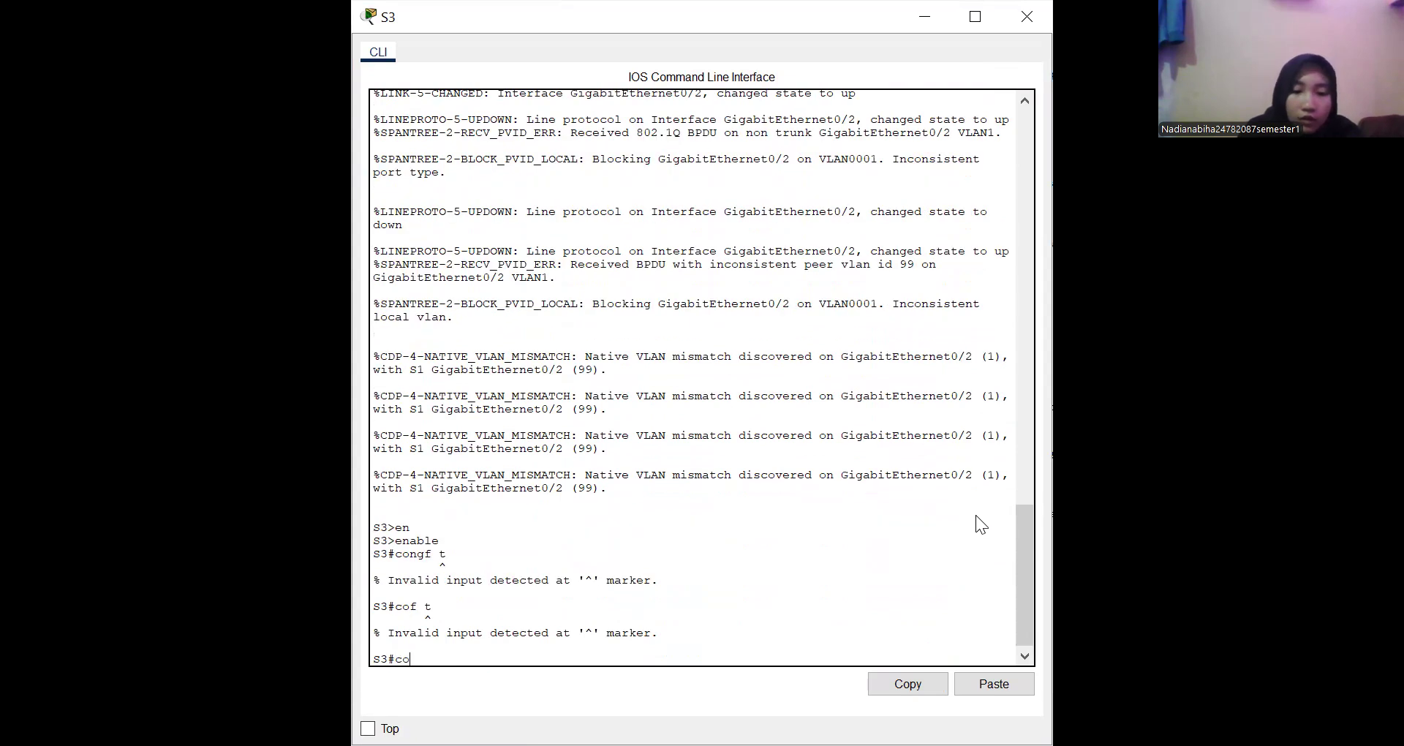
pyautogui.press('Return')
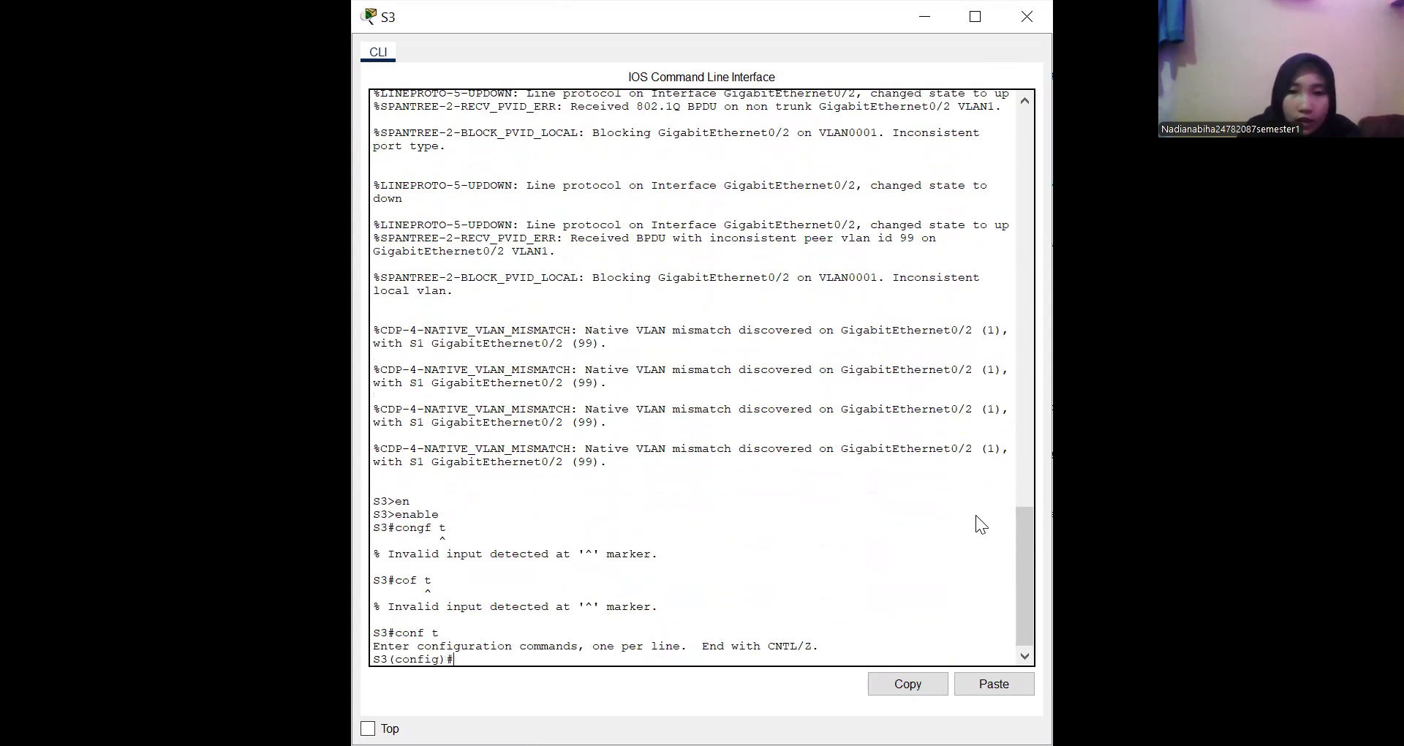
# Step: Select interface g0/2 on S3 and set it to trunking with switchport mode trunk
pyautogui.write('in')
pyautogui.press('Tab')
pyautogui.write('g0/2')
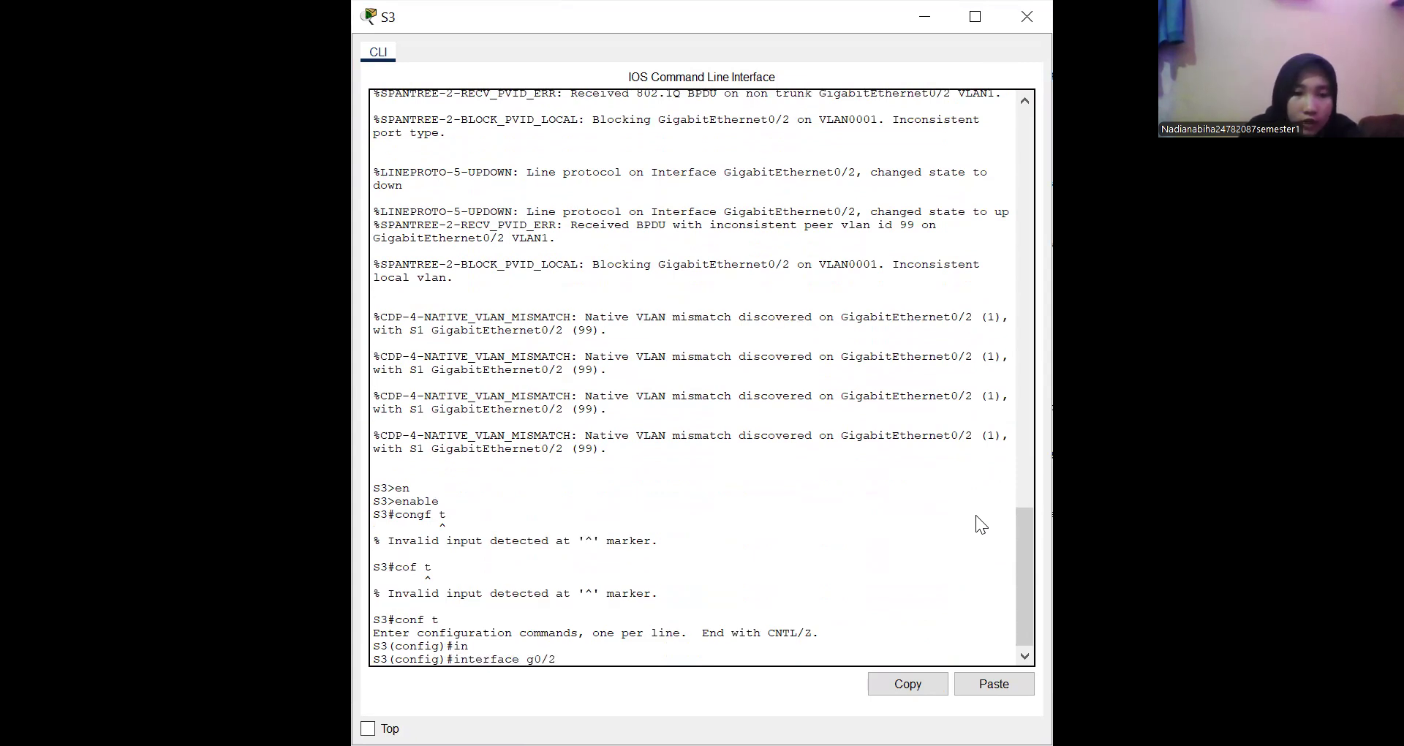
pyautogui.press('Return')
pyautogui.write('sw')
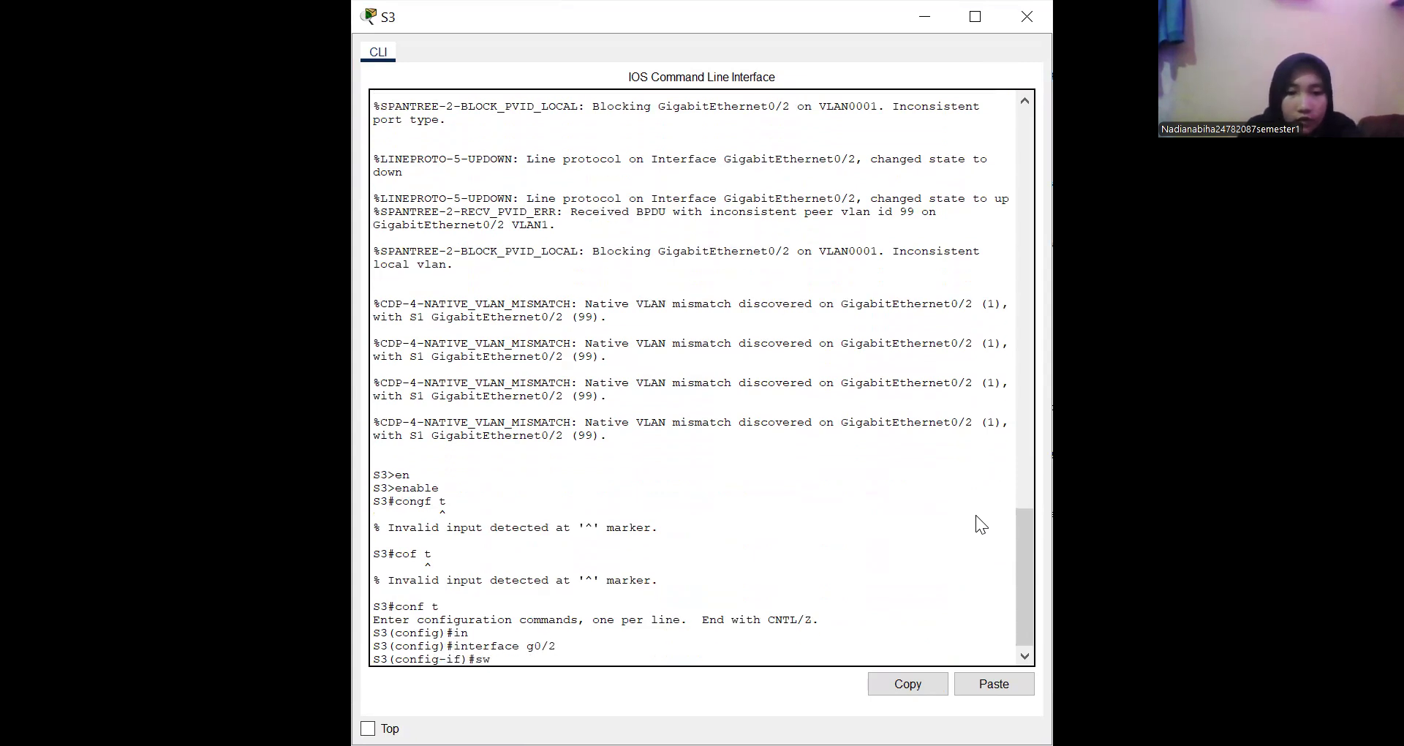
pyautogui.press('Tab')
pyautogui.write('mode tr')
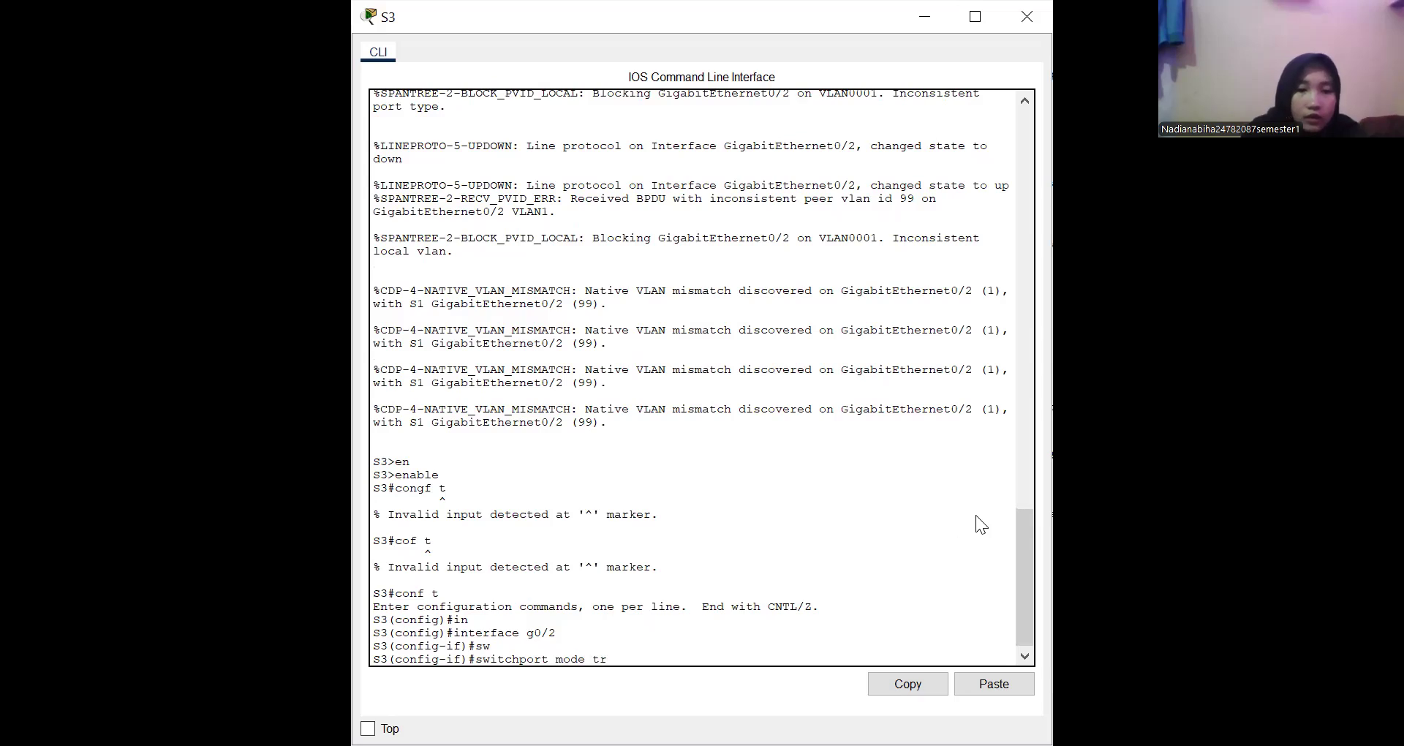
pyautogui.press('Tab')
pyautogui.press('Return')
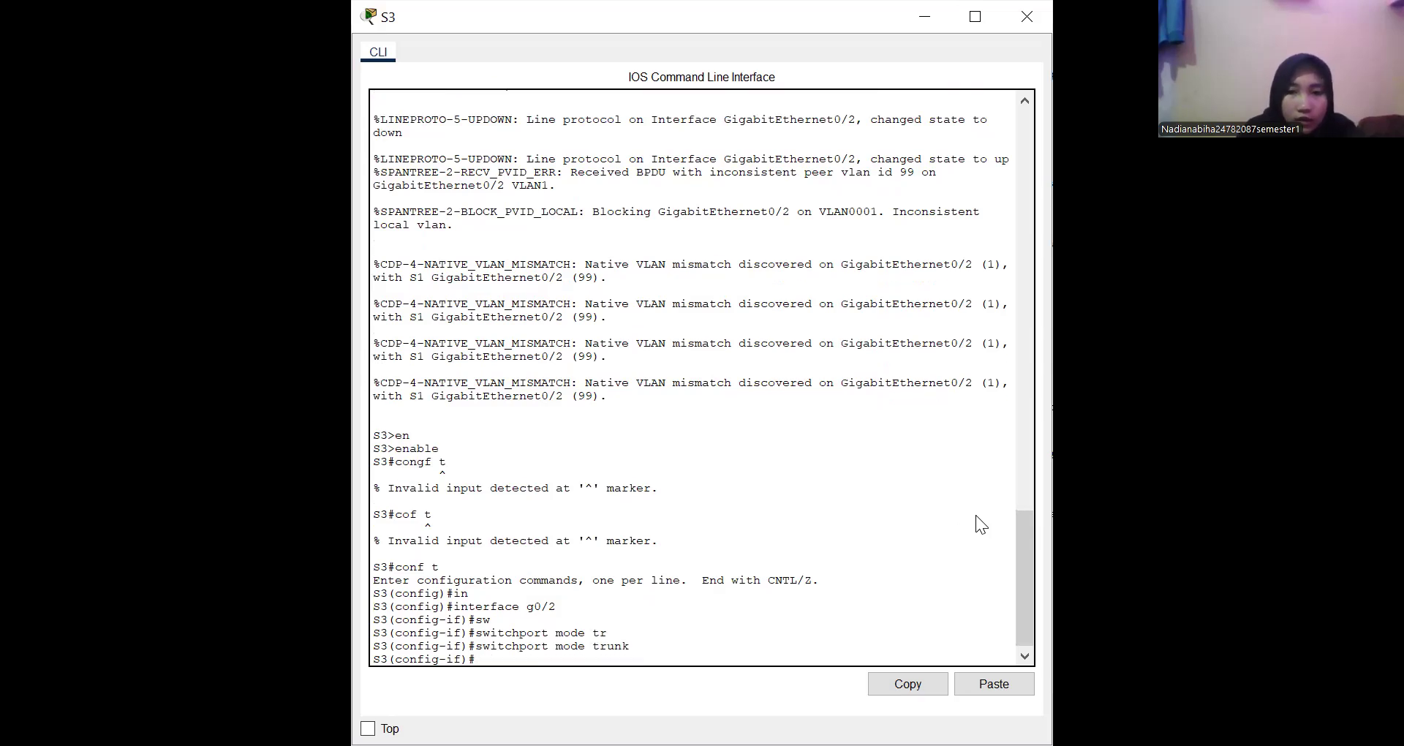
# Step: Assign VLAN 99 as the native VLAN of S3's g0/2 with switchport trunk native vlan 99
pyautogui.write('sw')
pyautogui.press('Tab')
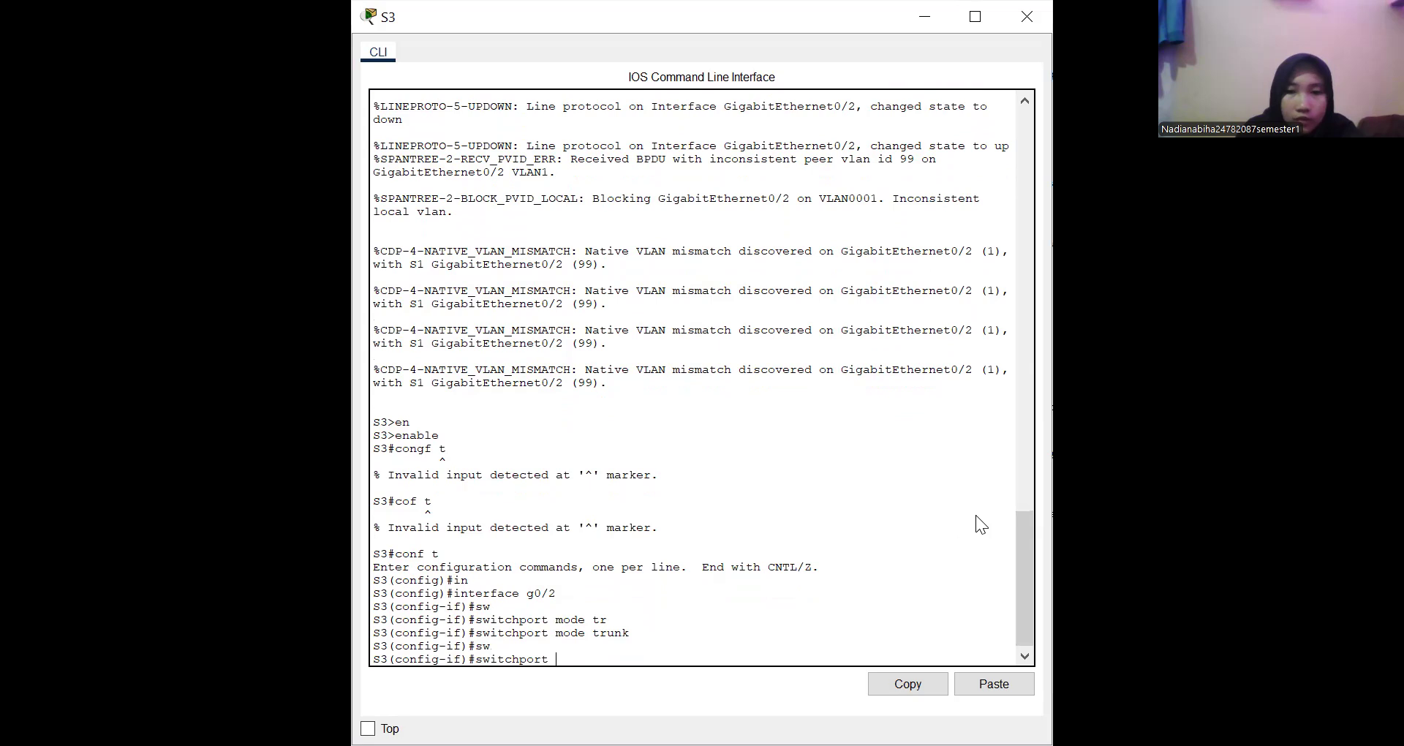
pyautogui.write('tr')
pyautogui.press('Tab')
pyautogui.write('nati')
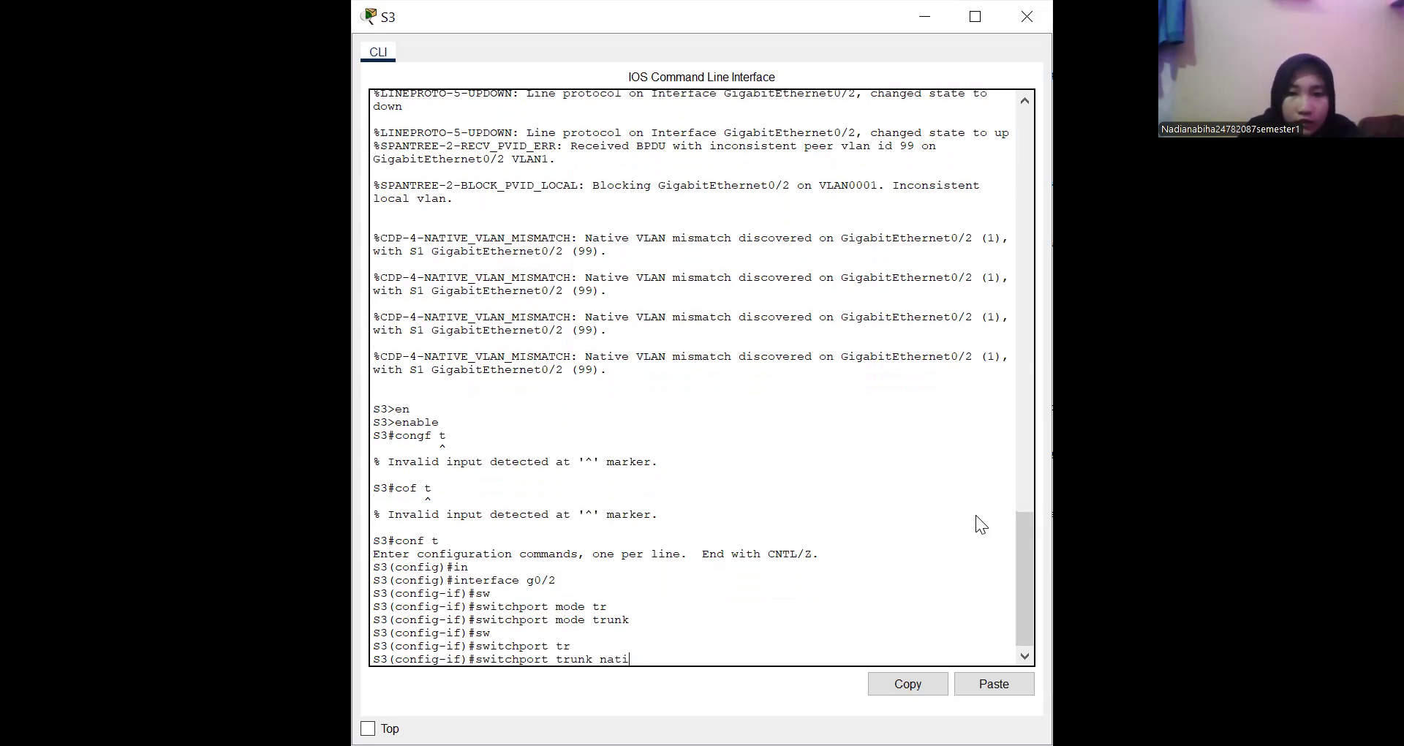
pyautogui.write('ve vlan')
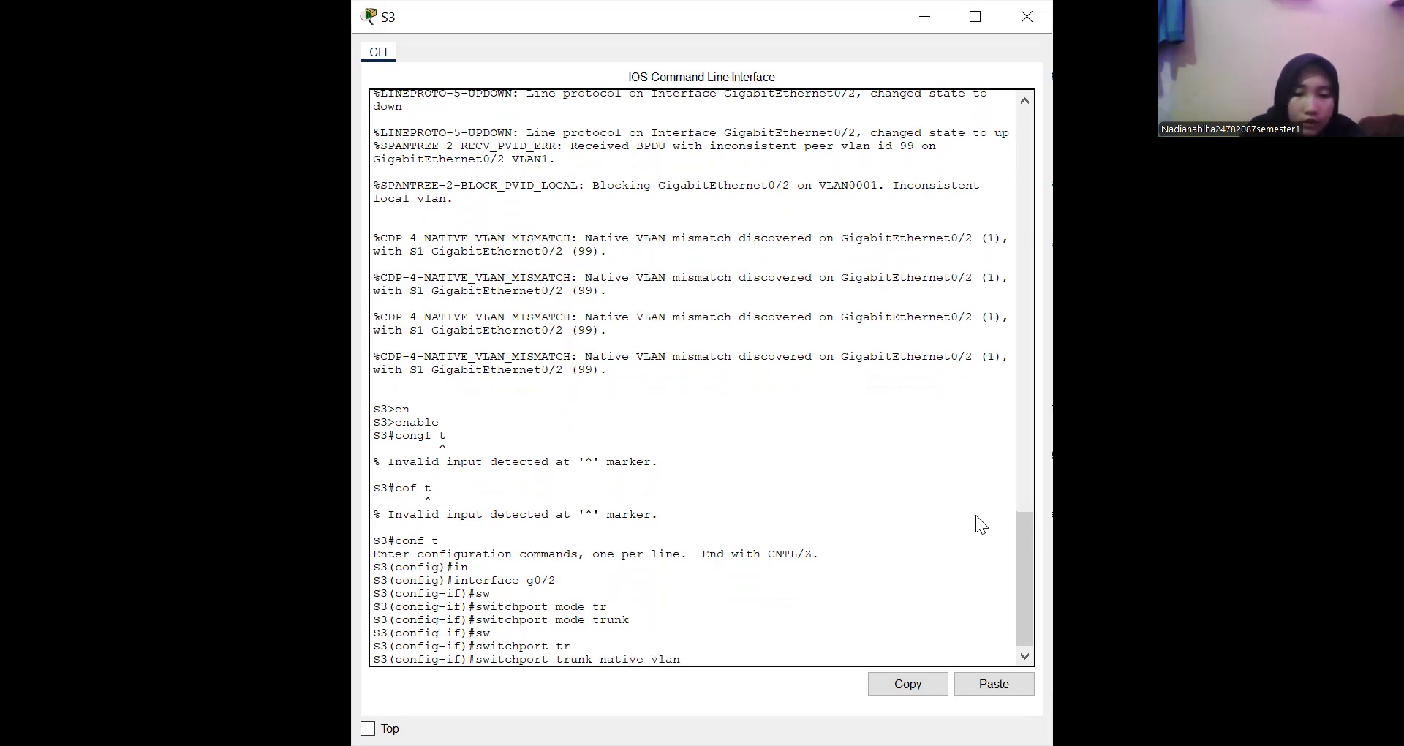
pyautogui.write(' 99')
pyautogui.press('Return')
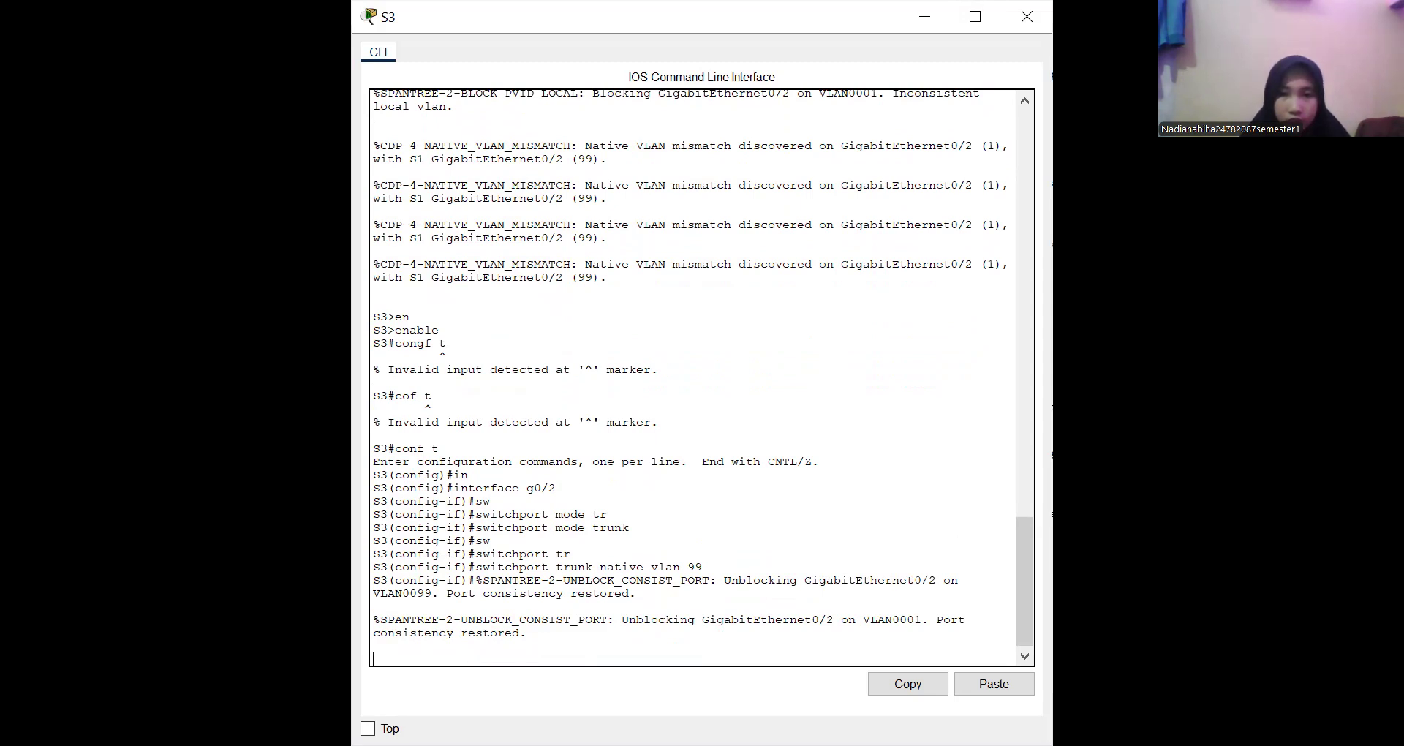
pyautogui.moveTo(738, 618); pyautogui.dragTo(748, 610)
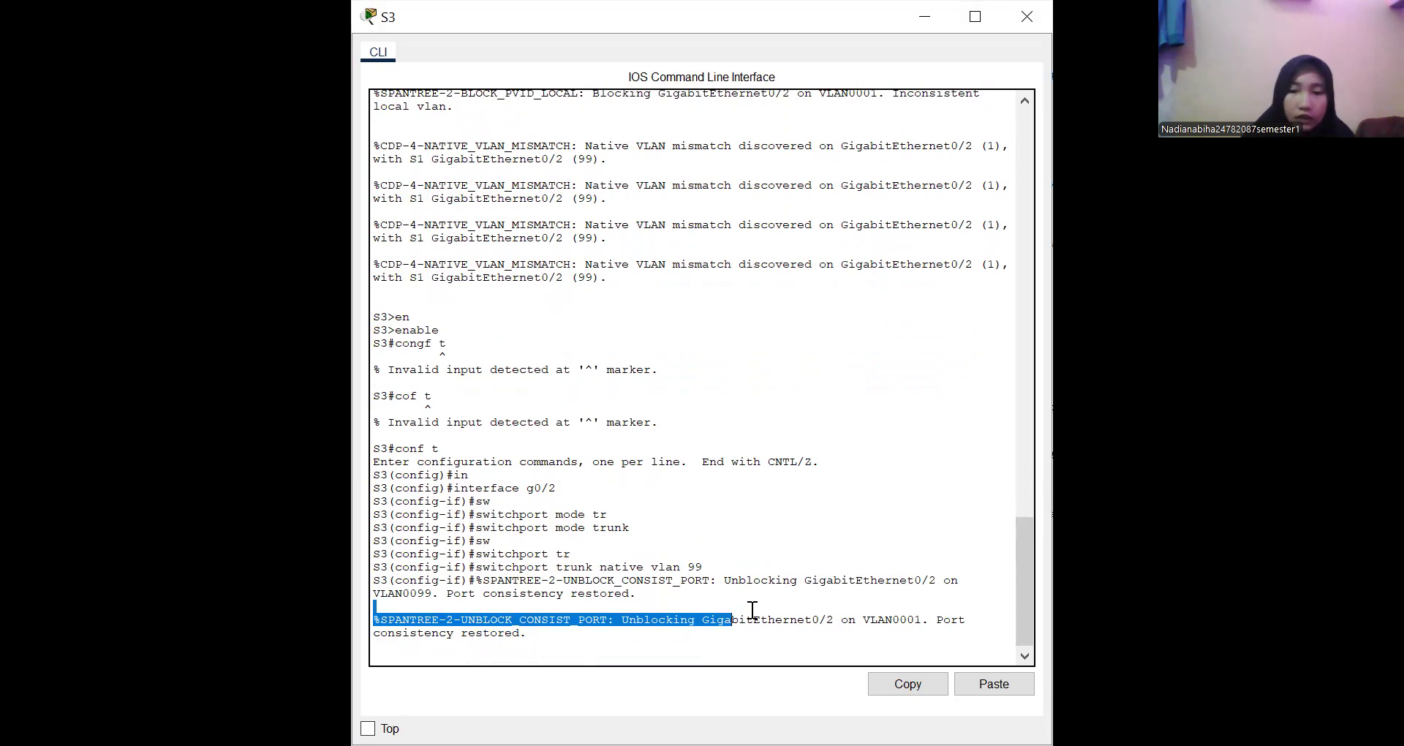
# Step: Exit interface and global configuration modes on S3 back to privileged EXEC mode
pyautogui.press('Return')
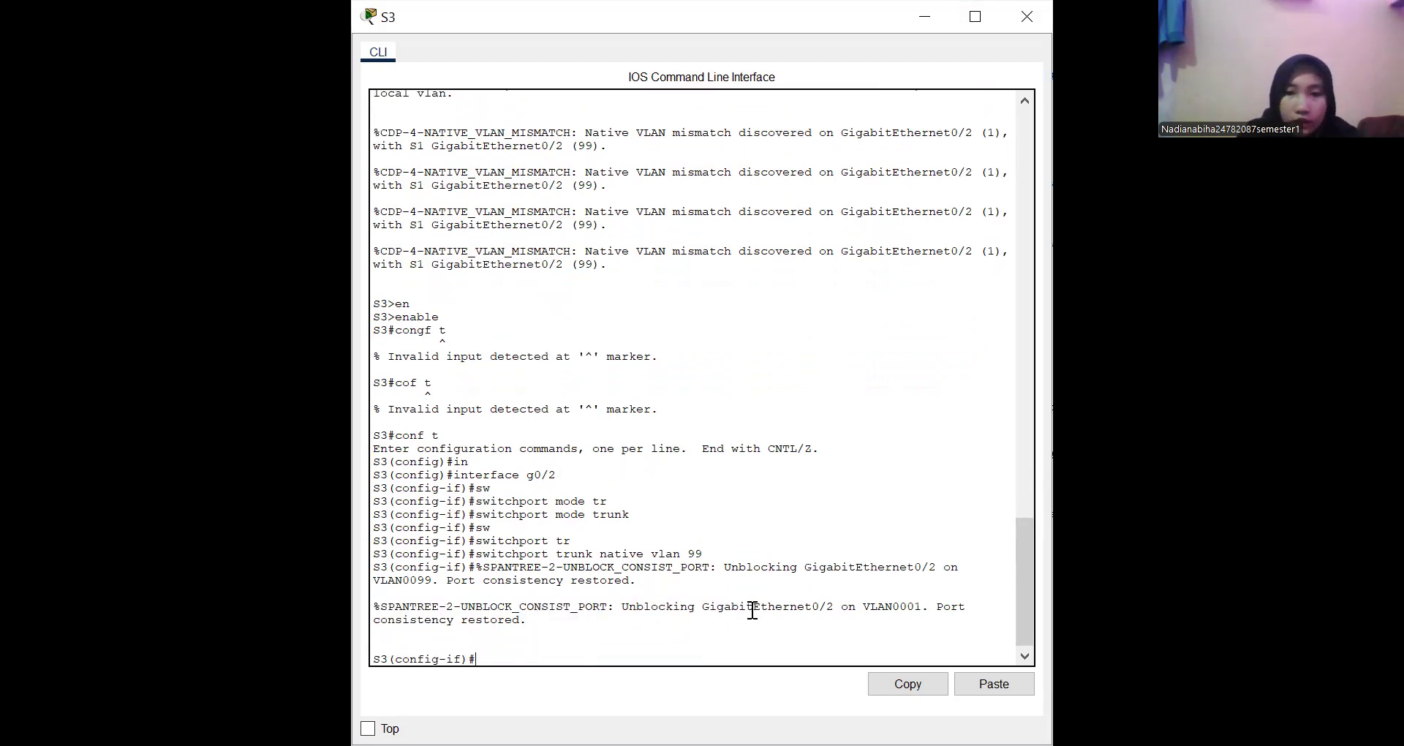
pyautogui.write('exit')
pyautogui.press('Return')
pyautogui.write('exit')
pyautogui.press('Return')
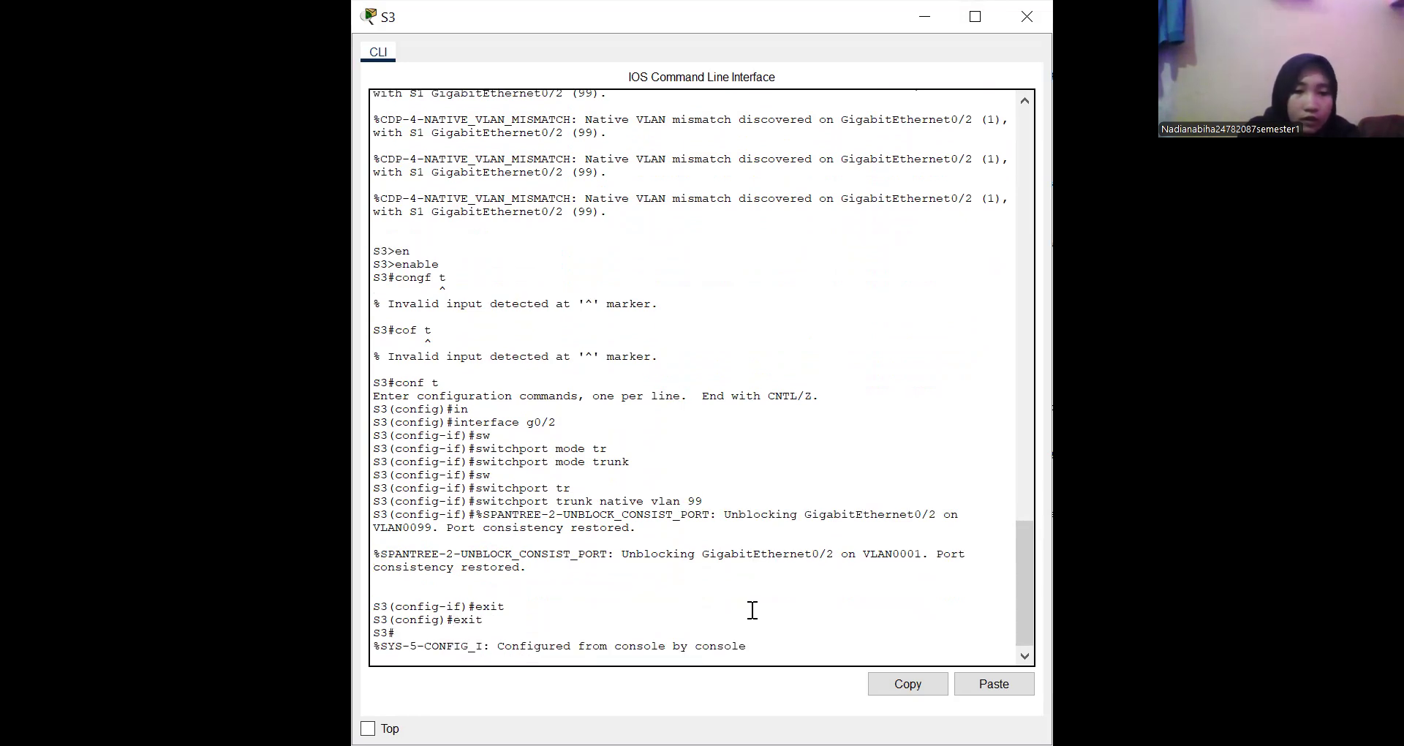
pyautogui.press('Return')
# Step: Display S3's g0/1 switchport settings with show interfaces g0/1 switchport and page through to the end of the output
pyautogui.write('show in')
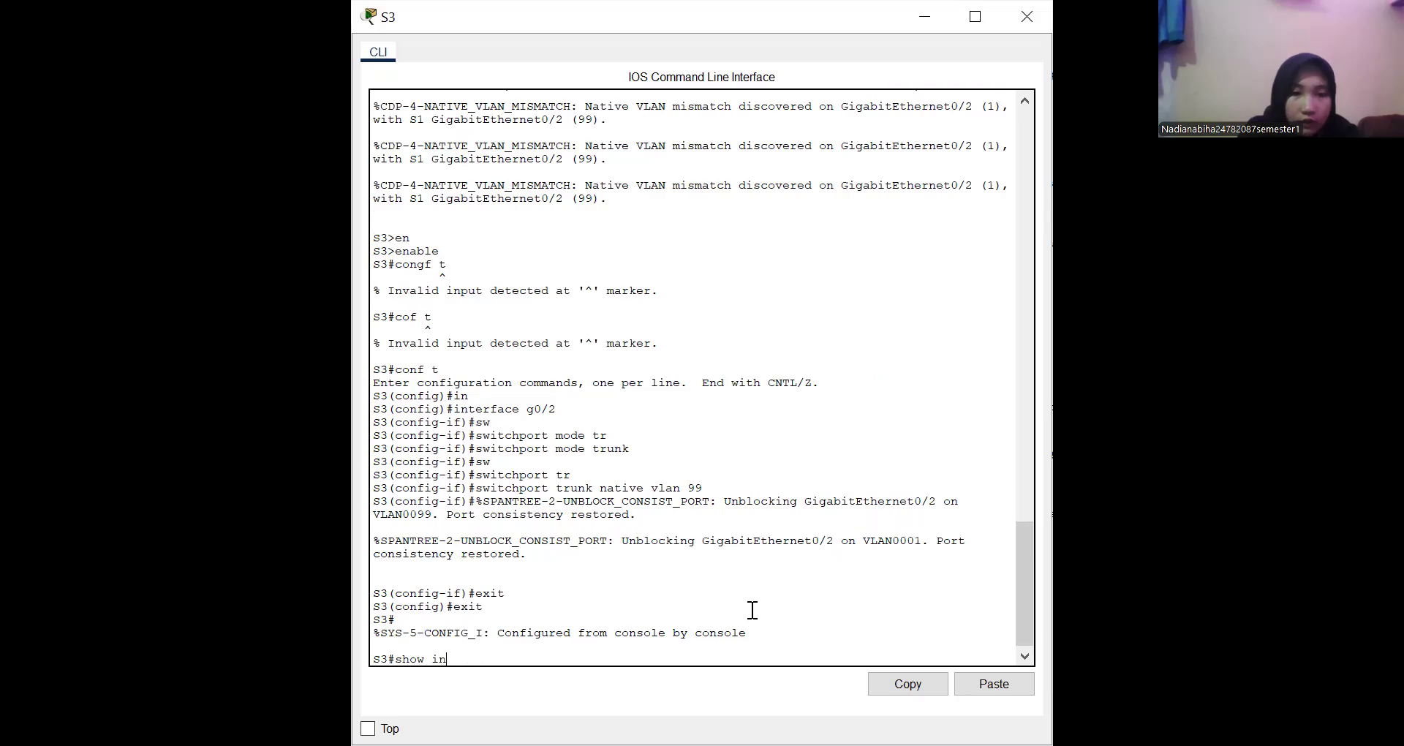
pyautogui.press('Tab')
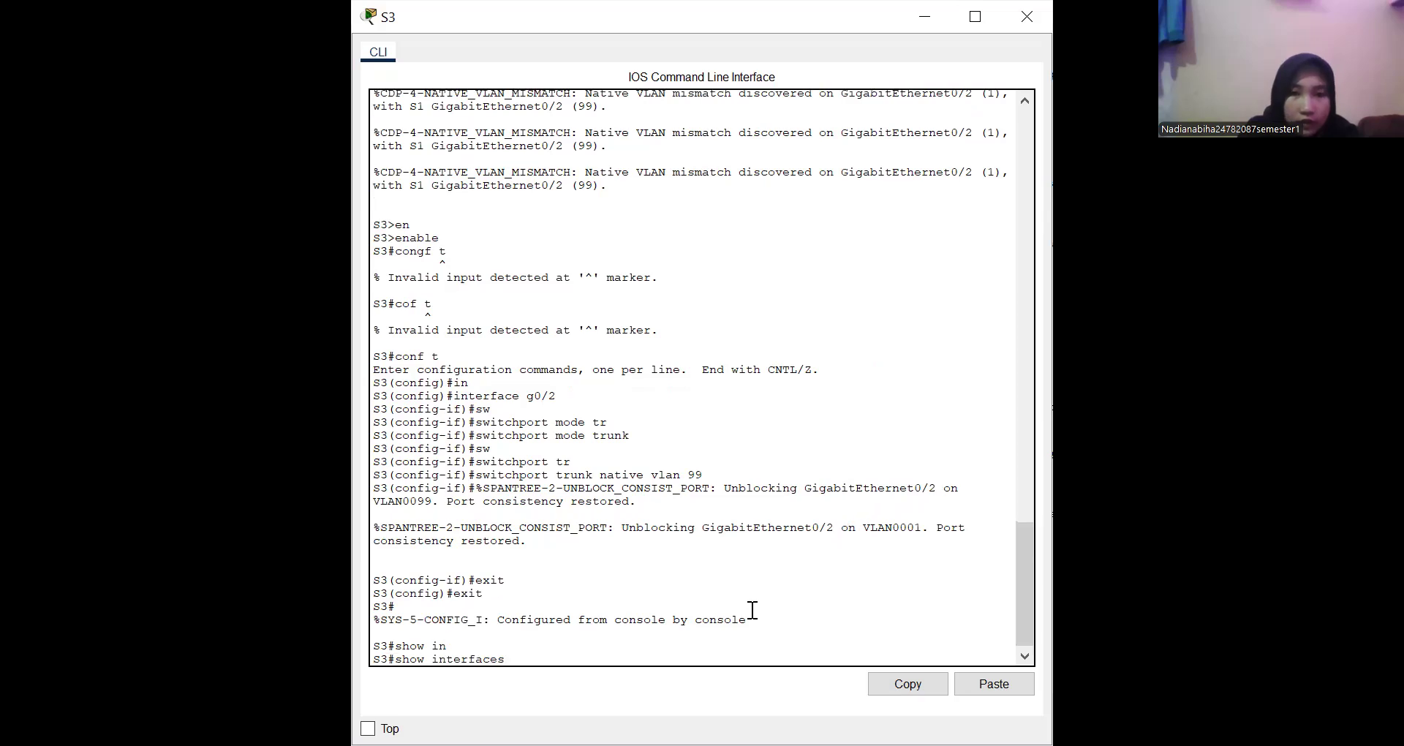
pyautogui.write('g0/1 sw')
pyautogui.press('Tab')
pyautogui.press('Return')
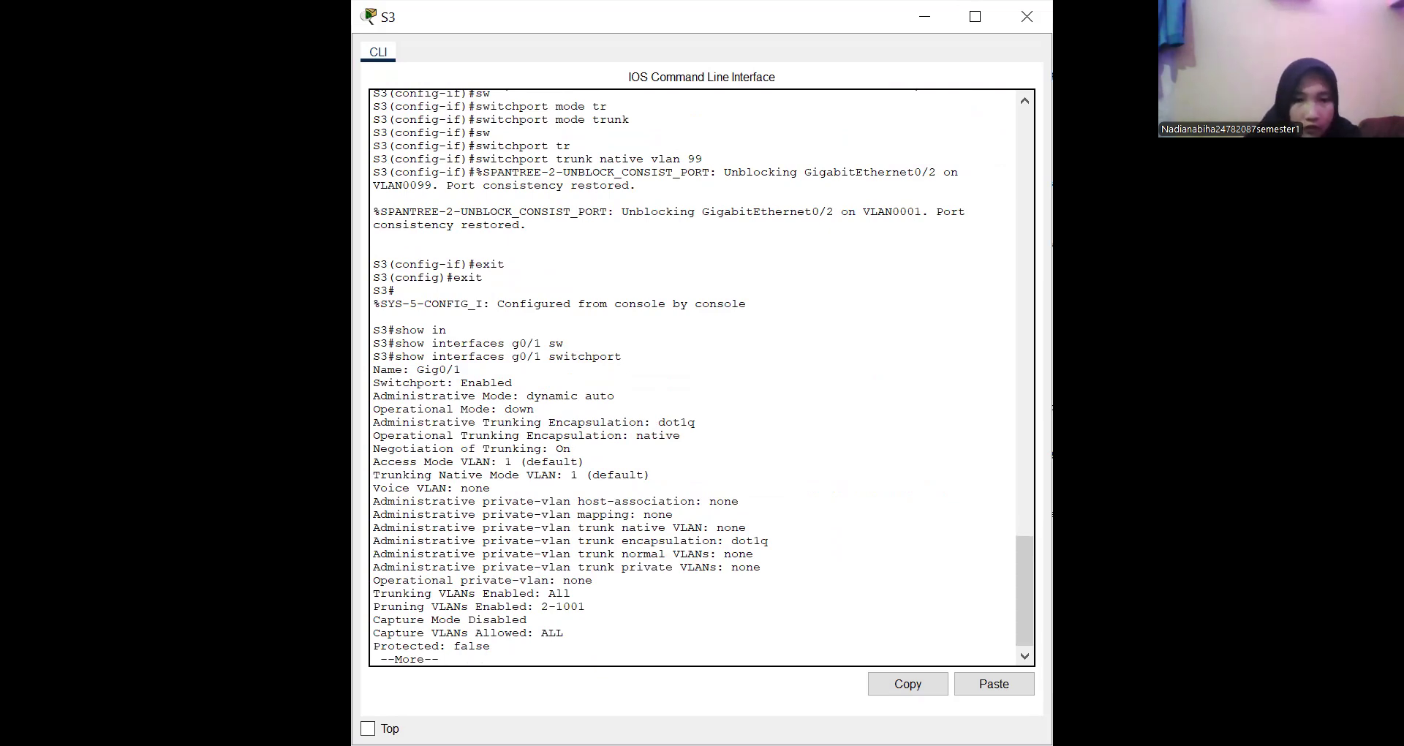
pyautogui.press('Return')
pyautogui.press('Return')
pyautogui.press('Return')
pyautogui.press('Return')
pyautogui.press('Return')
pyautogui.press('Return')
pyautogui.press('Return')
pyautogui.press('Return')
pyautogui.press('Return')
pyautogui.press('Return')
pyautogui.press('Return')
pyautogui.press('Return')
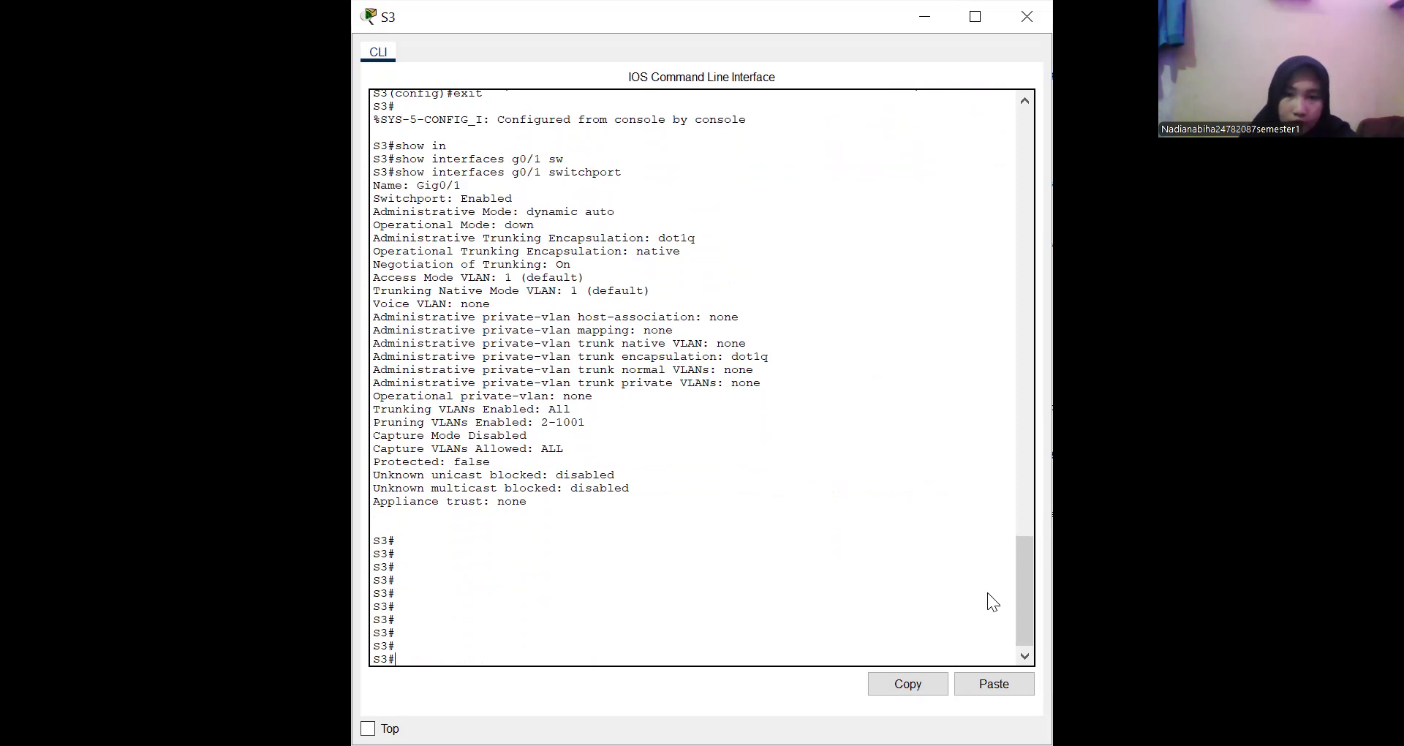
# Step: List S3's VLANs and port assignments with show vlan brief, and return to the PT Activity instructions
pyautogui.write('show vlan bri')
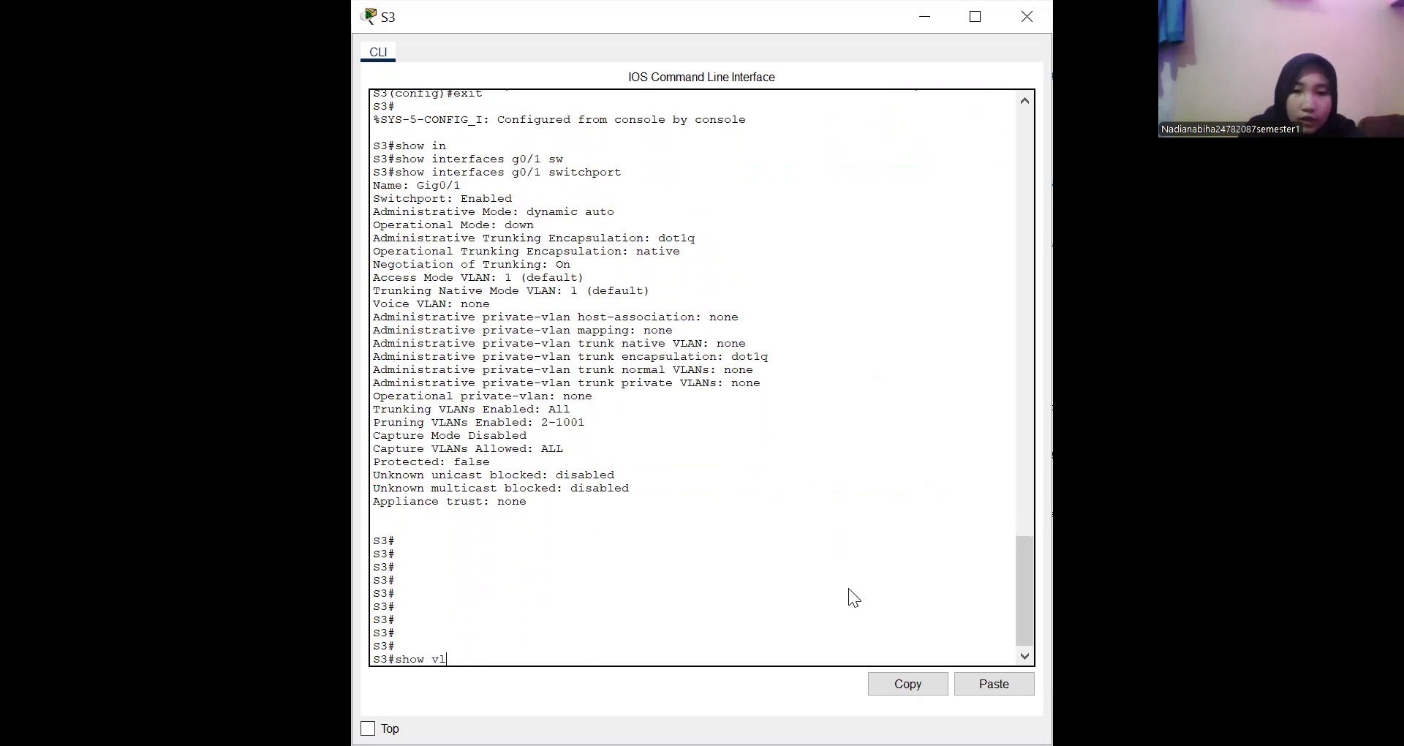
pyautogui.press('Tab')
pyautogui.press('Return')
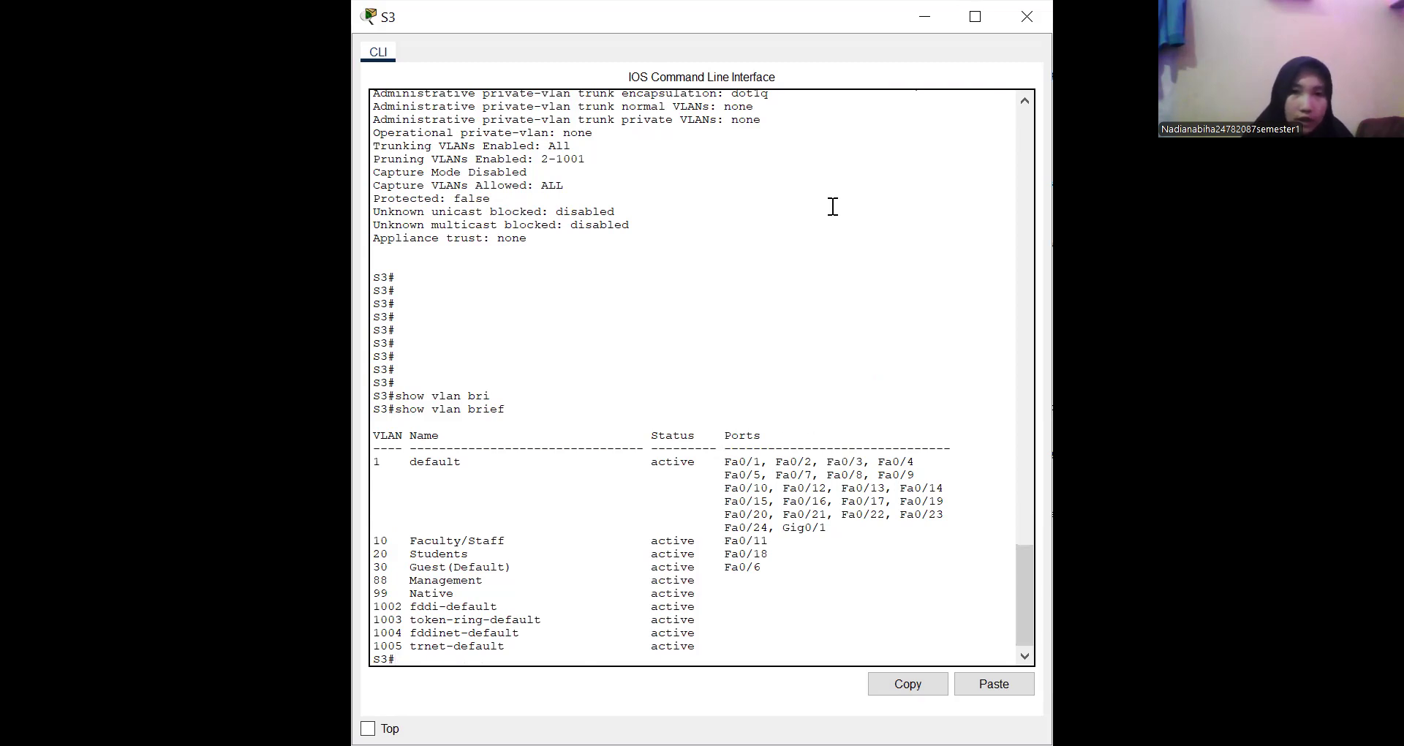
pyautogui.hotkey('alt', 'Tab')
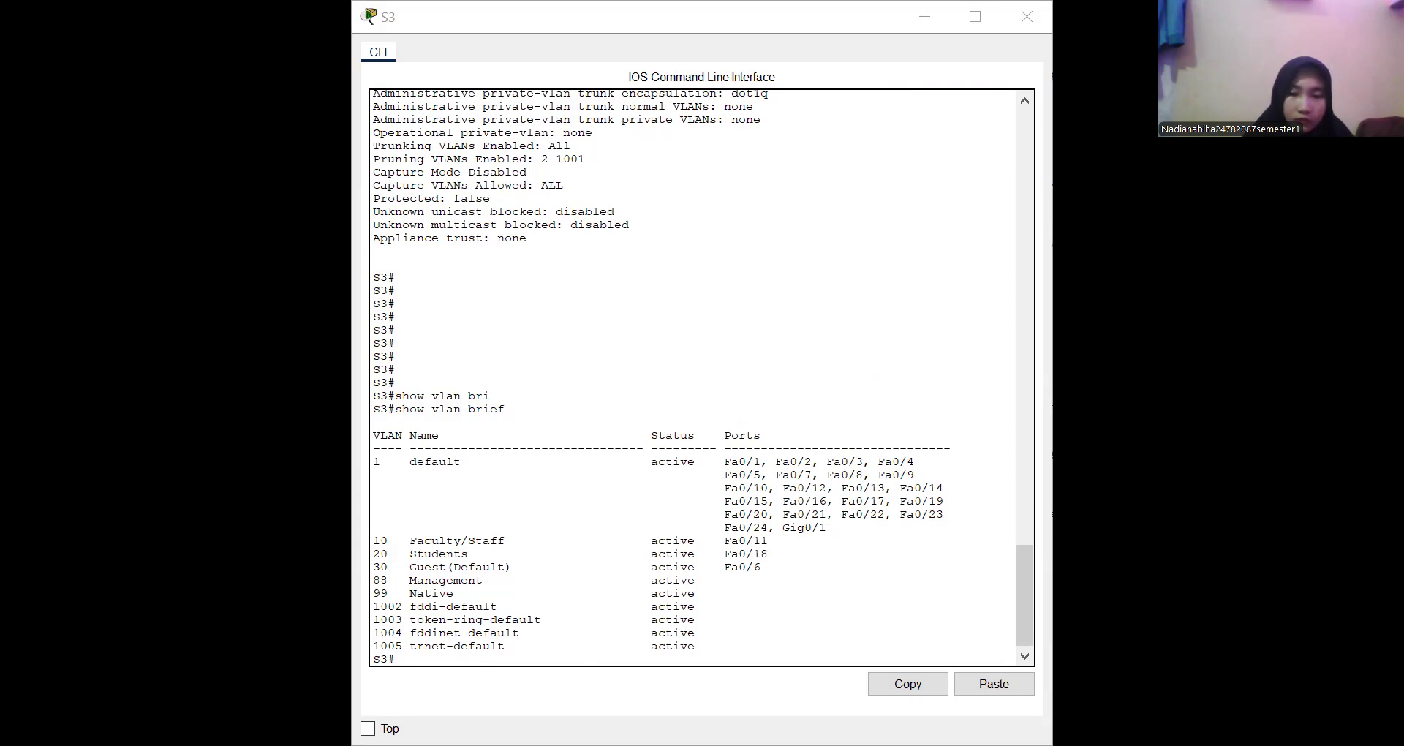
pyautogui.hotkey('alt', 'Tab')
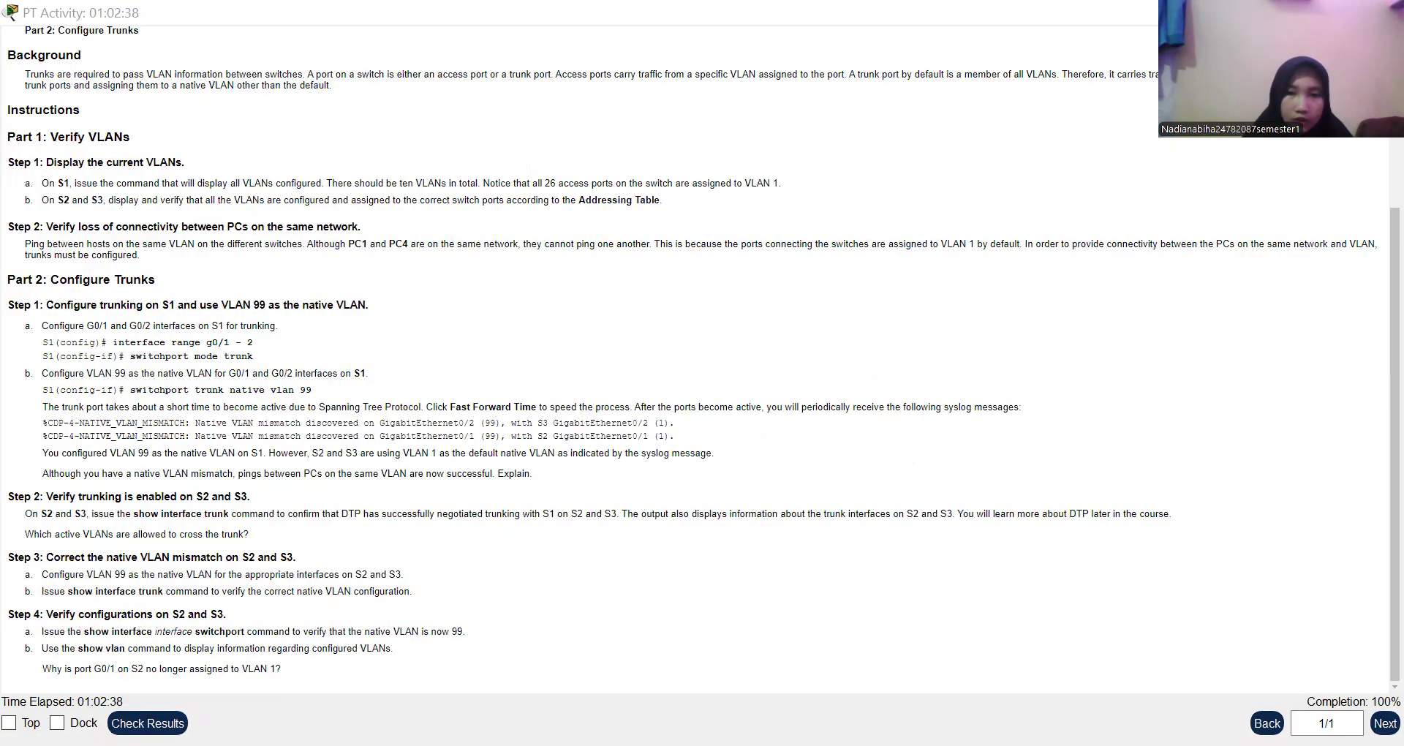